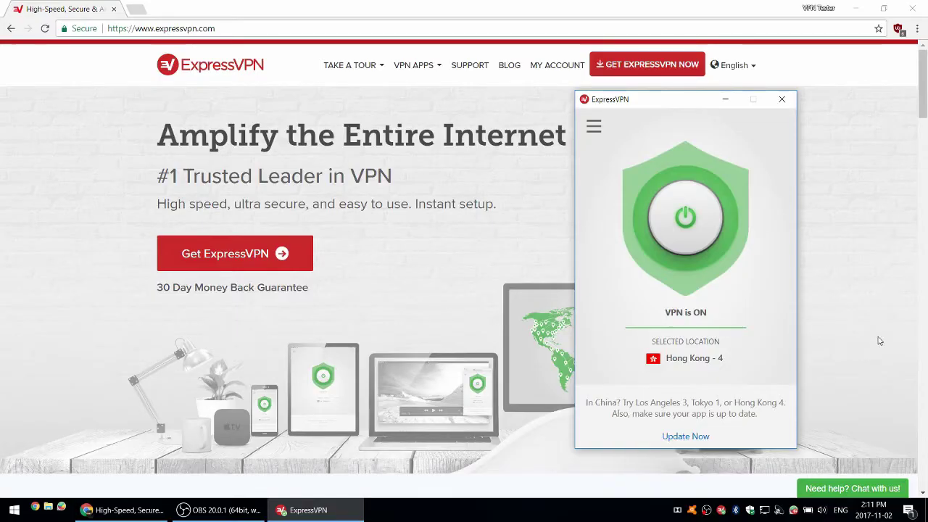
Close the ExpressVPN app and sign in to the ExpressVPN account with the saved e-mail and password
click(782, 100)
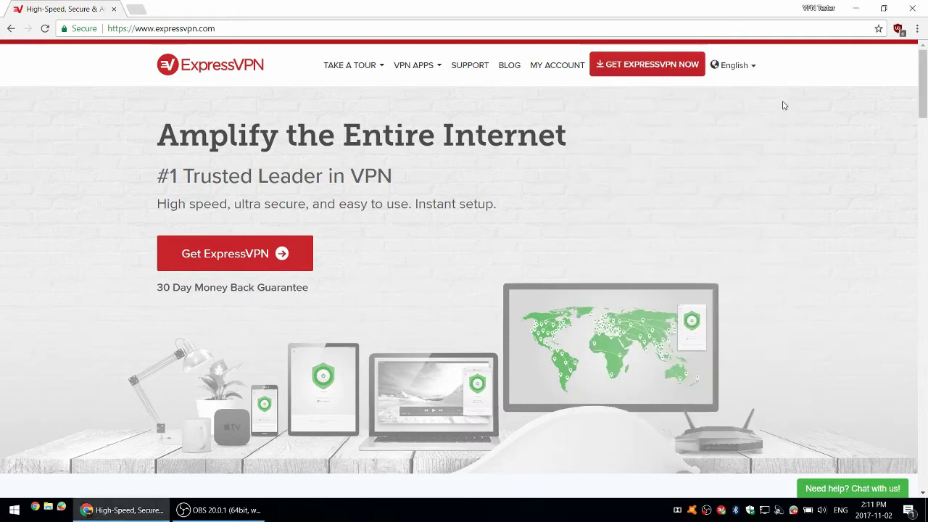
click(539, 66)
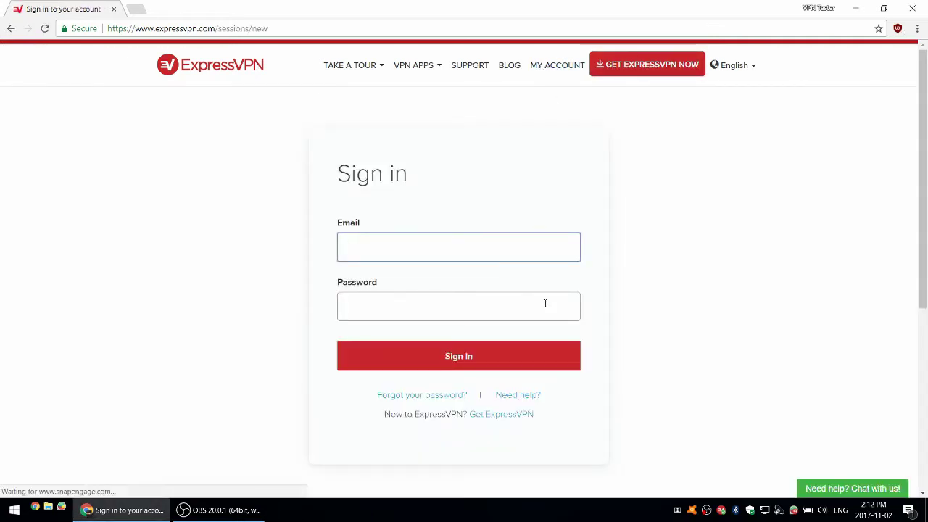
text(jame)
key(Down)
click(538, 304)
click(528, 248)
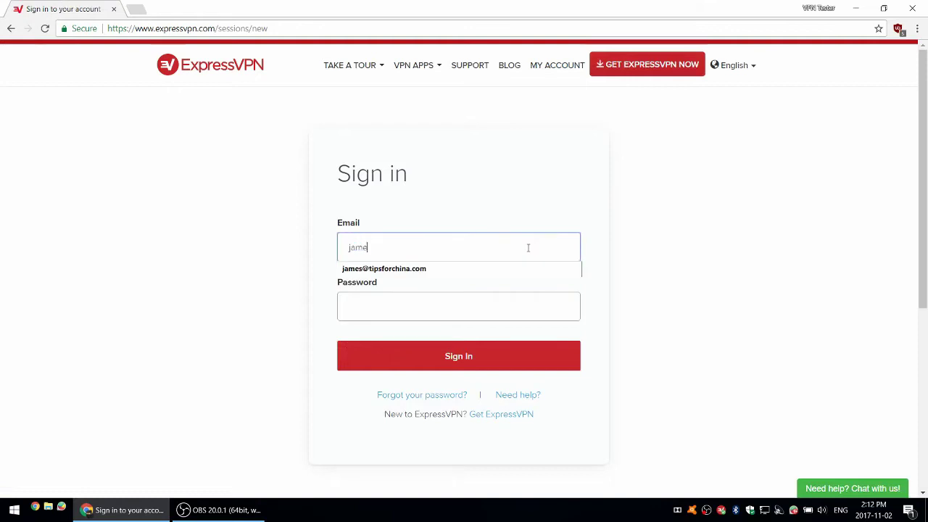
click(435, 269)
click(406, 311)
text(*******)
key(Return)
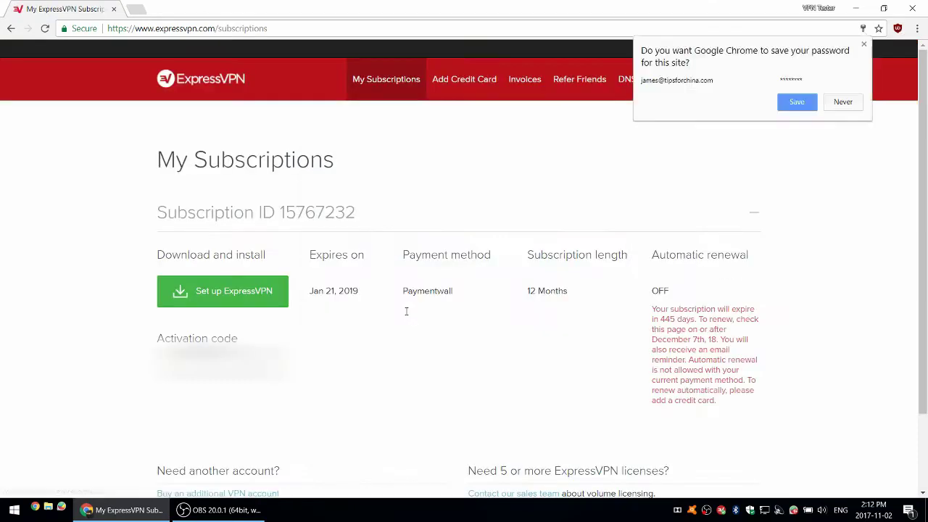
Start the router setup and choose Linksys EA6200 from the supported routers
click(214, 300)
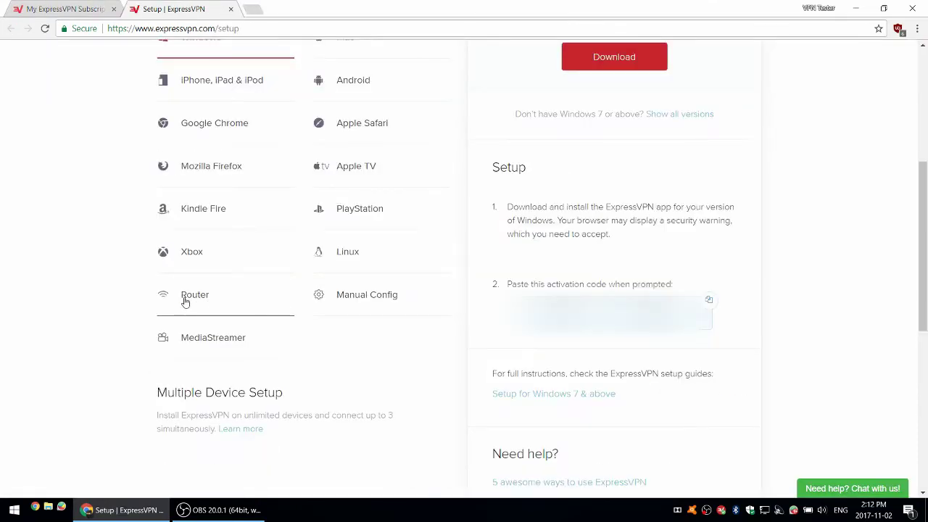
click(184, 302)
click(593, 127)
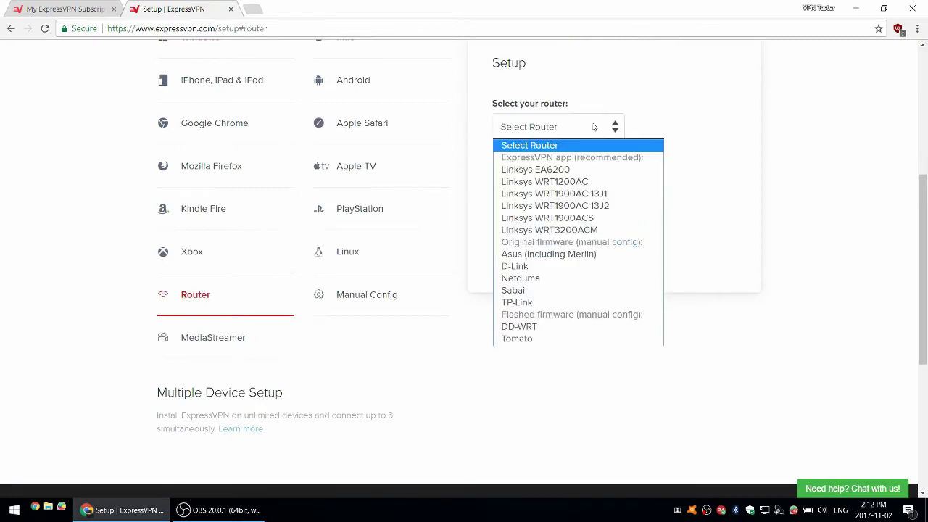
click(540, 170)
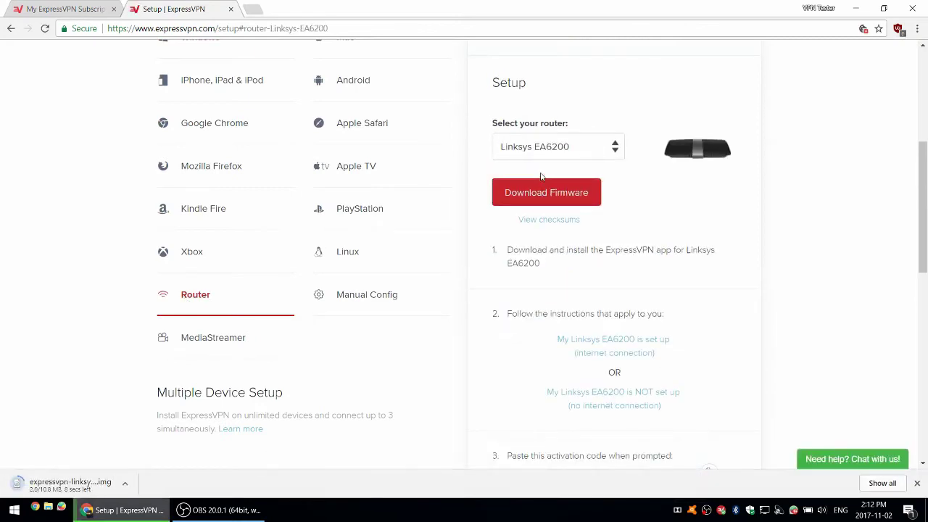
Open the already-set-up and not-set-up Linksys router guides in new tabs and review them
right_click(614, 348)
click(641, 352)
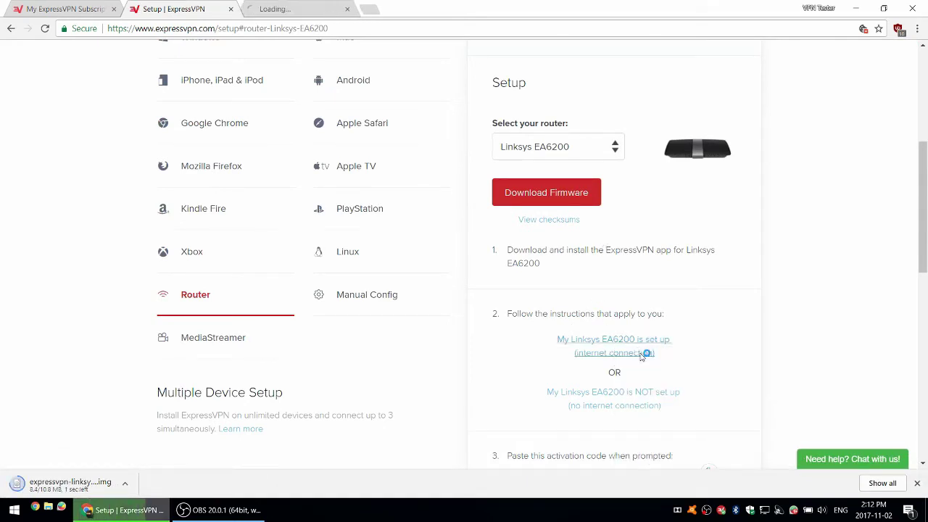
right_click(628, 393)
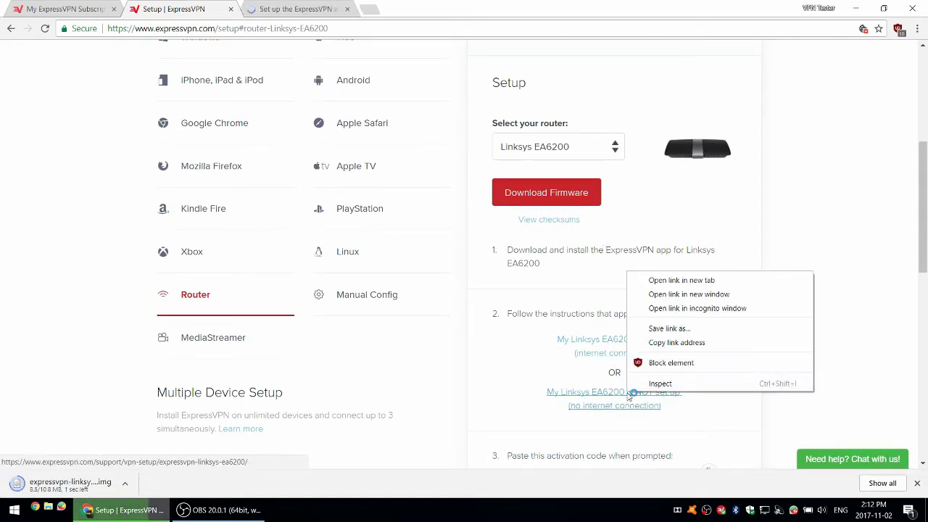
click(712, 282)
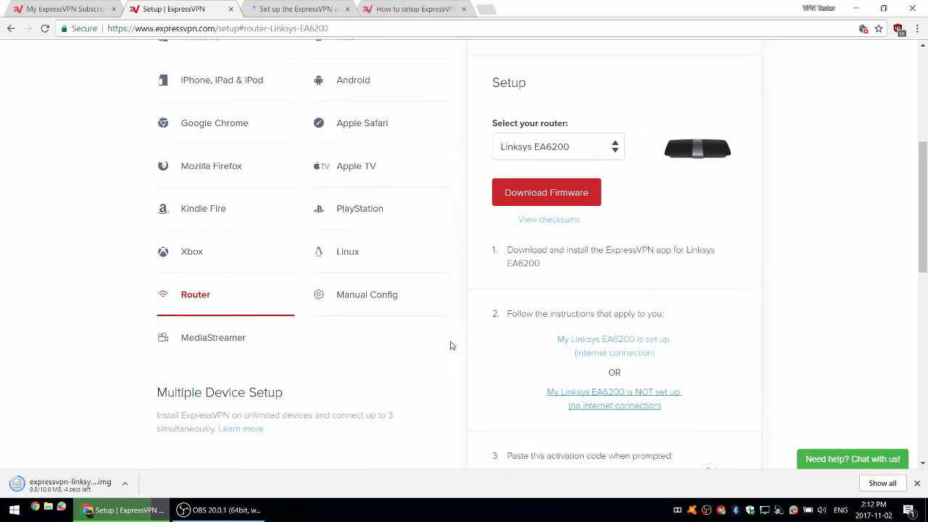
click(308, 8)
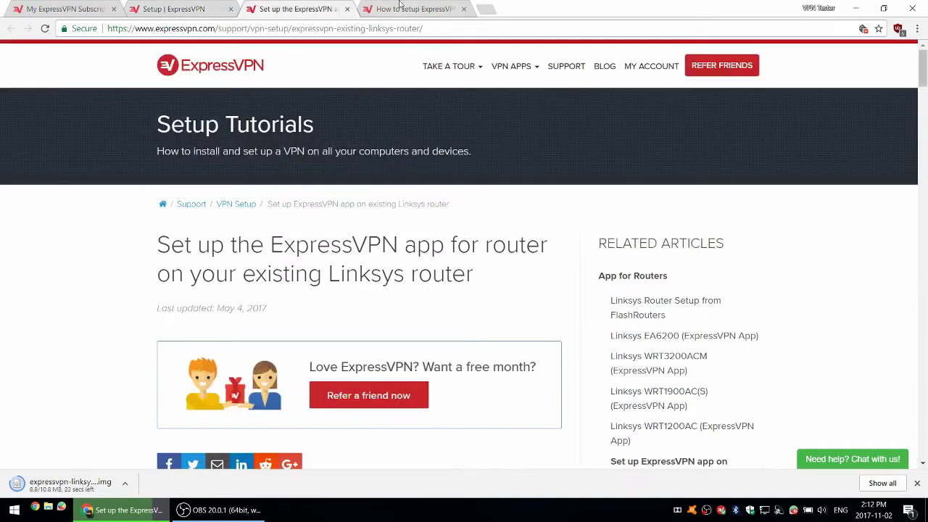
click(400, 7)
click(297, 9)
click(174, 9)
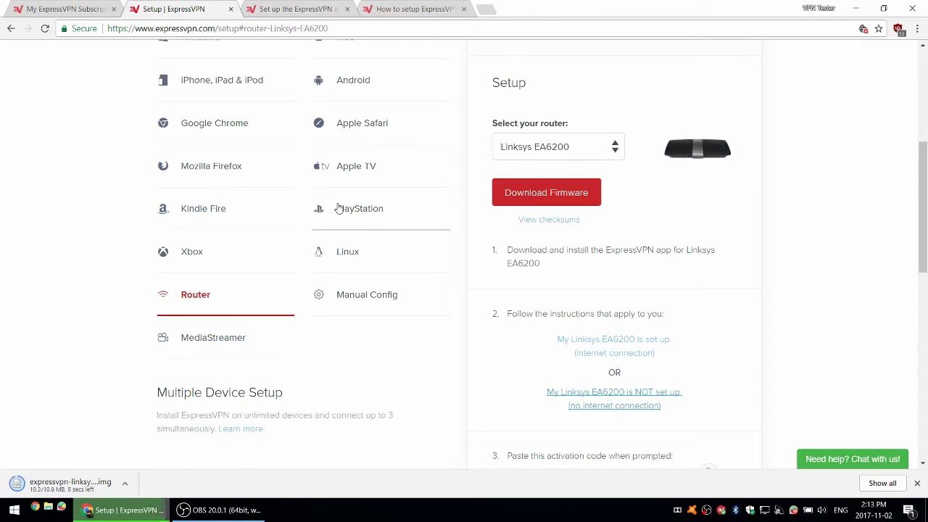
Run ncpa.cpl and disable the Wi-Fi adapter in Network Connections
key(super+r)
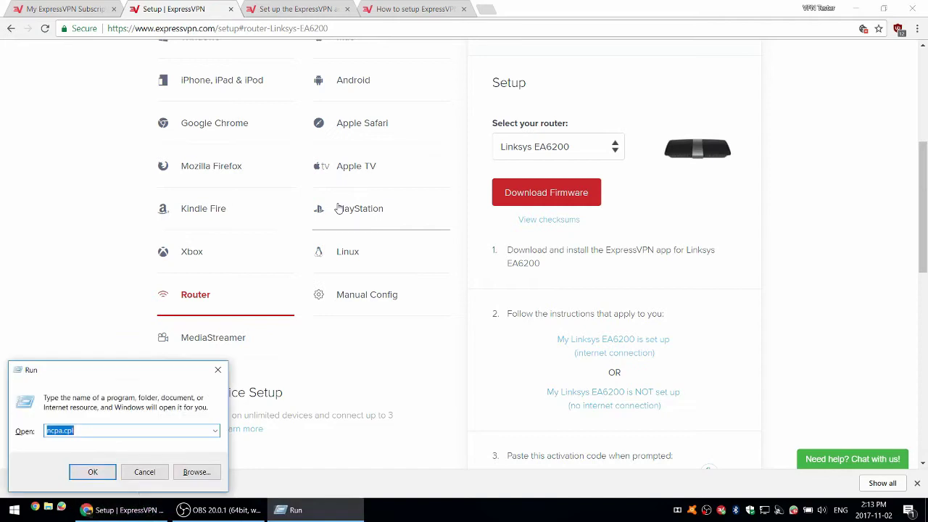
key(Return)
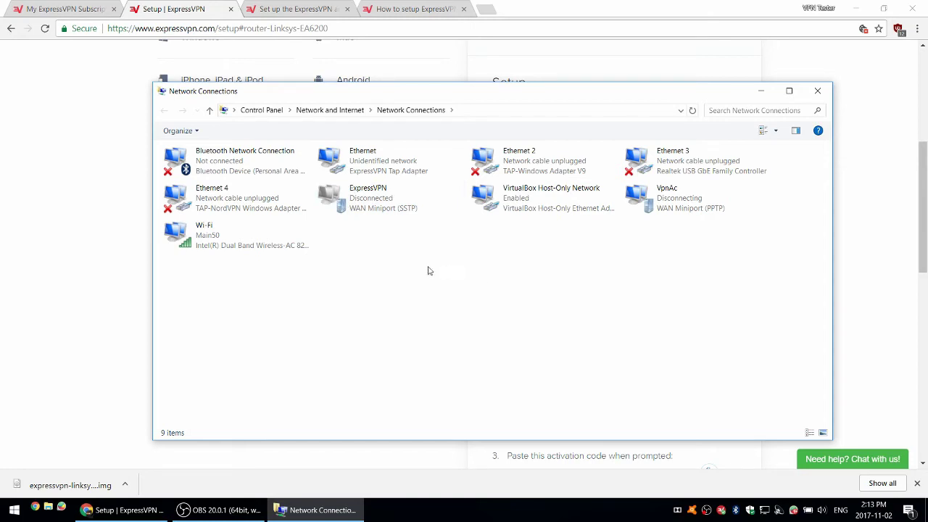
click(211, 239)
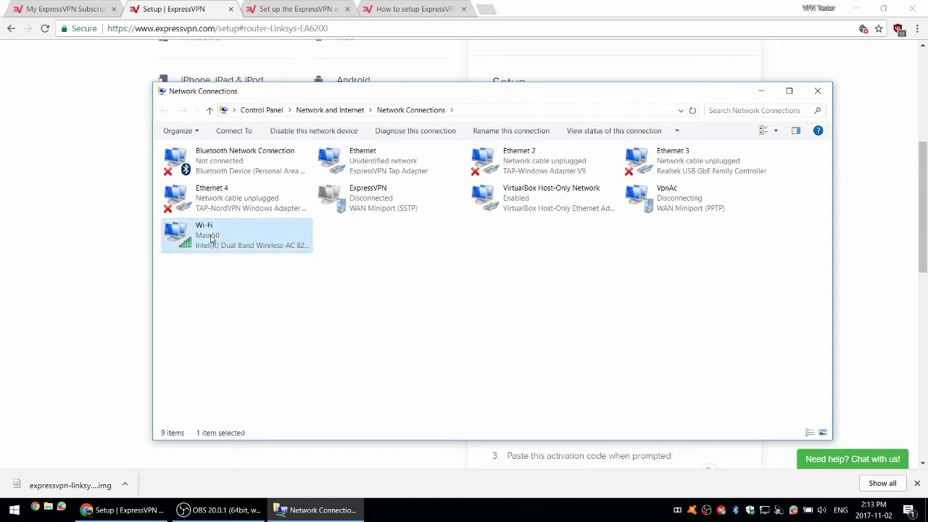
right_click(212, 239)
click(250, 245)
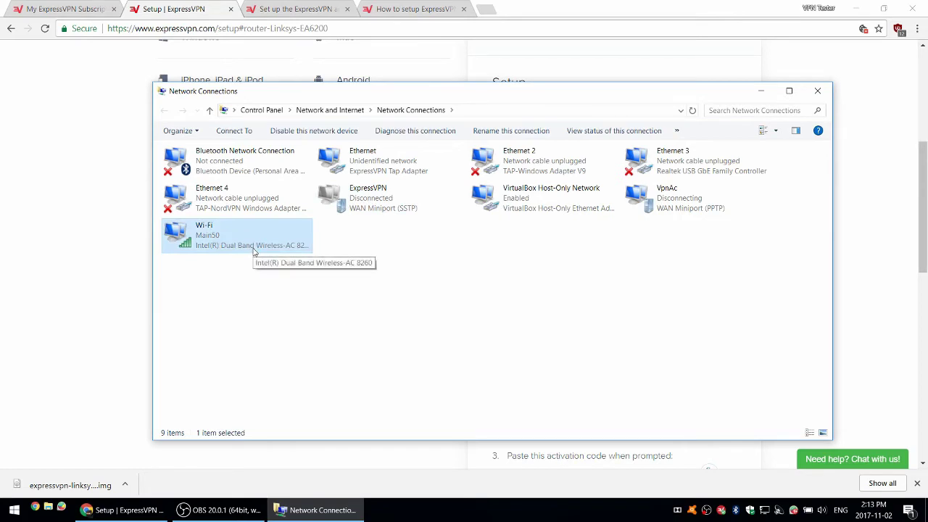
click(549, 171)
click(697, 170)
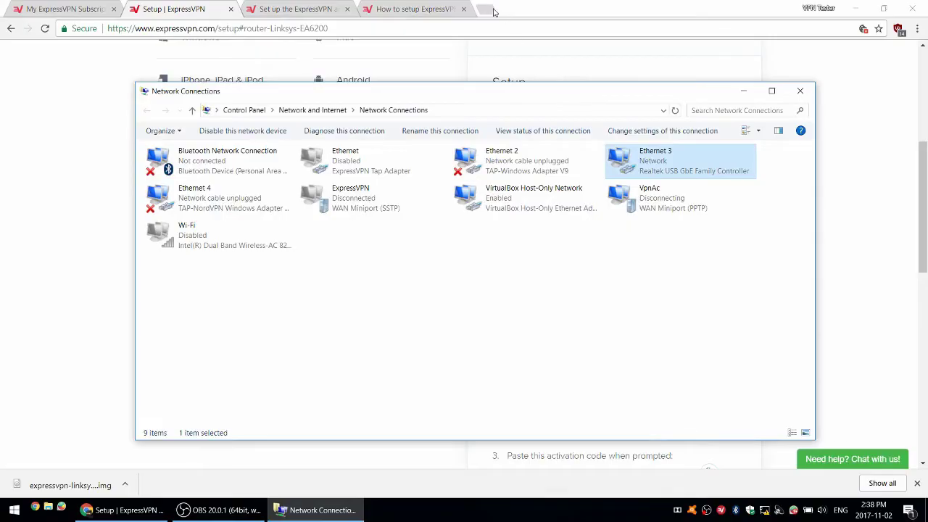
Switch back to Chrome once Ethernet 3 shows the router's network
click(487, 10)
Go to 192.168.1.1, accept the Linksys license terms, and log in to the router dashboard
click(487, 9)
text(192.168.1.1)
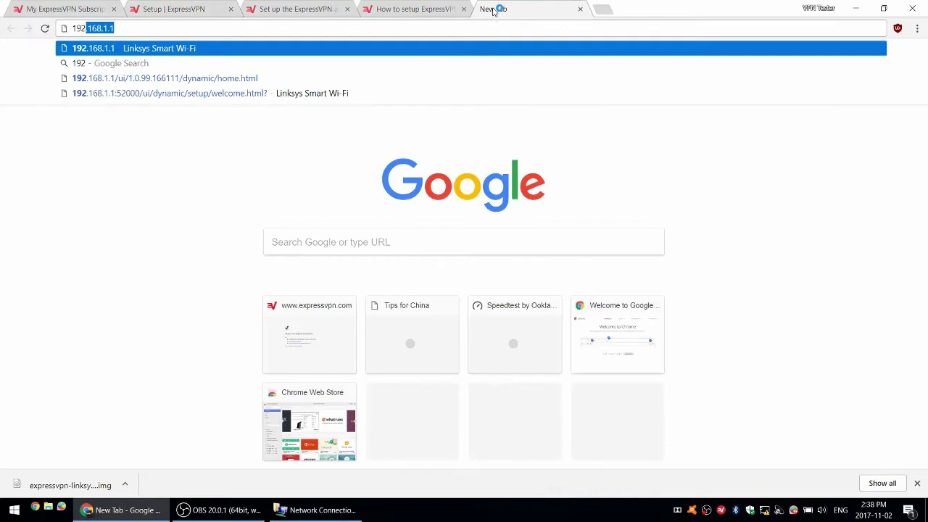
key(Return)
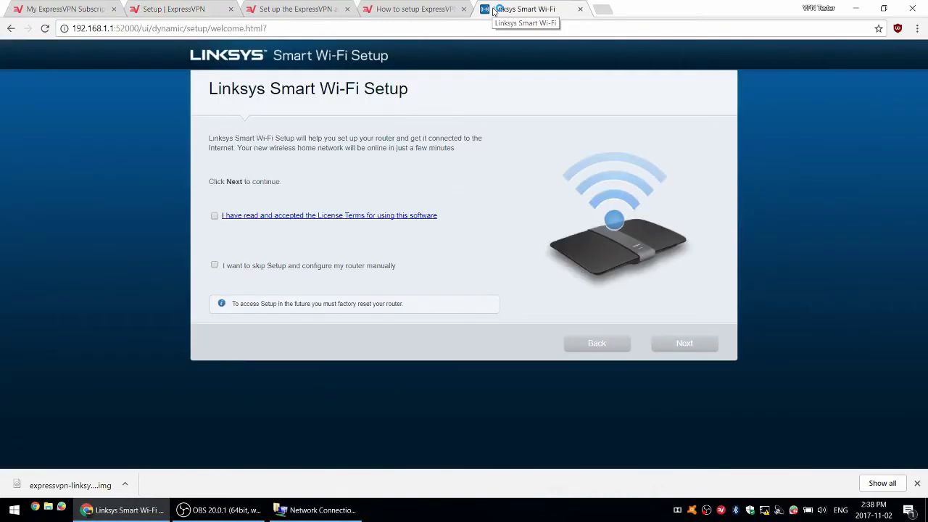
click(215, 217)
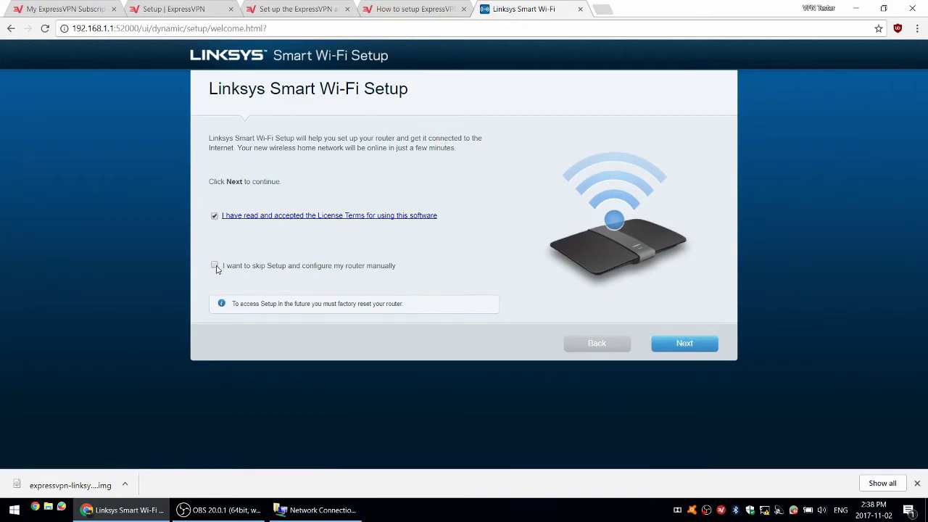
click(676, 349)
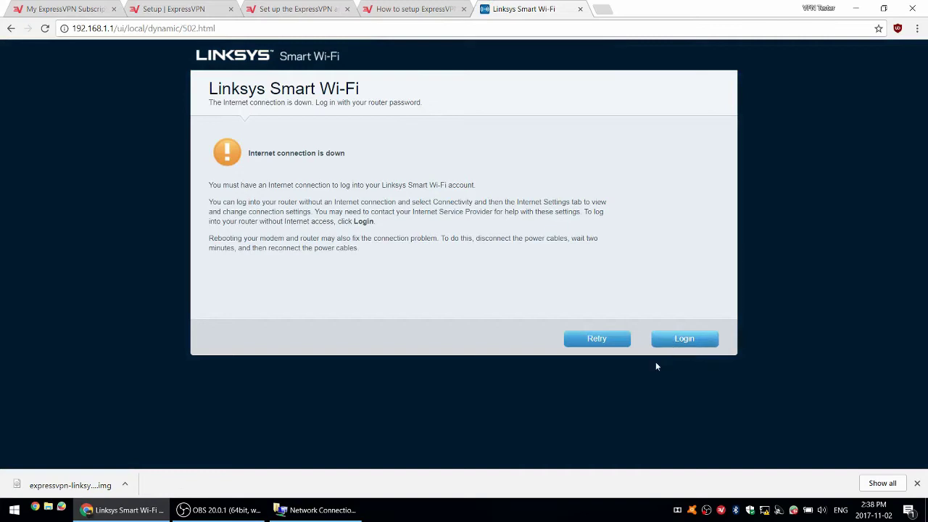
click(684, 344)
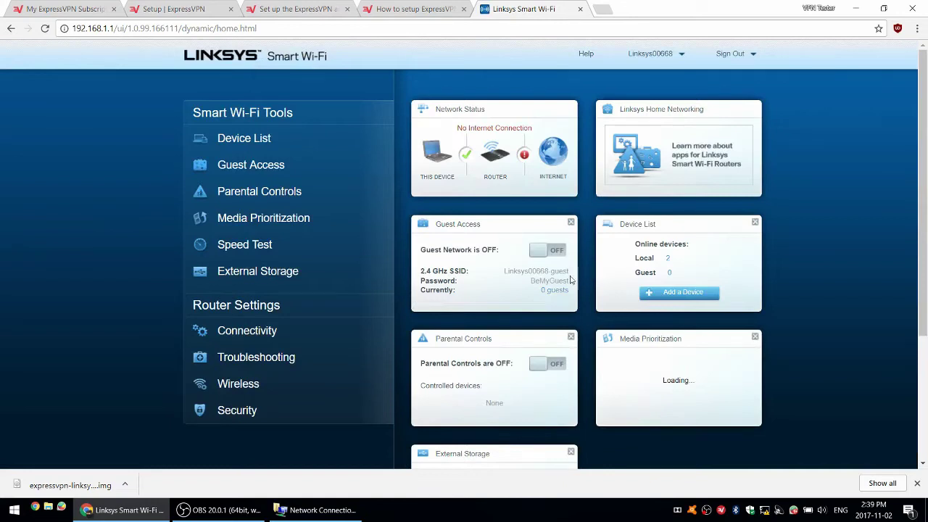
Load the ExpressVPN .img firmware into Connectivity's manual firmware update and start installing it
click(253, 331)
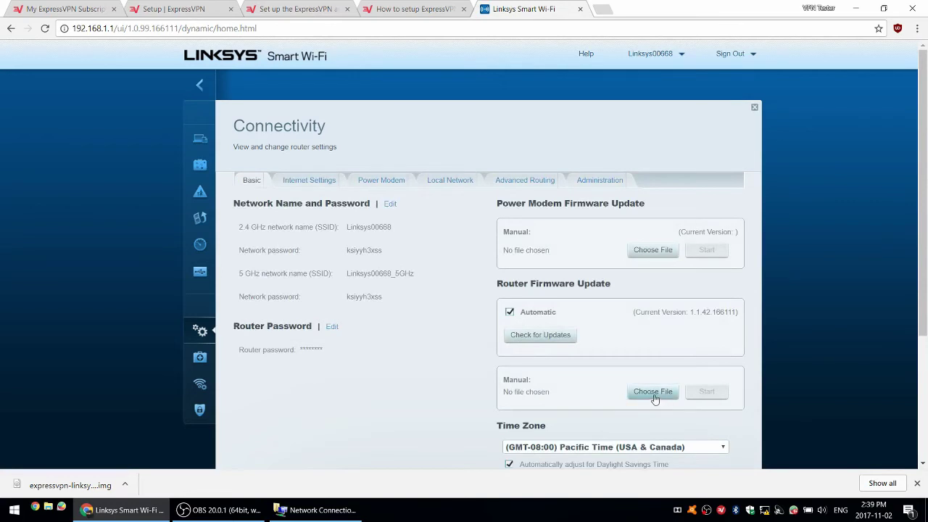
click(651, 395)
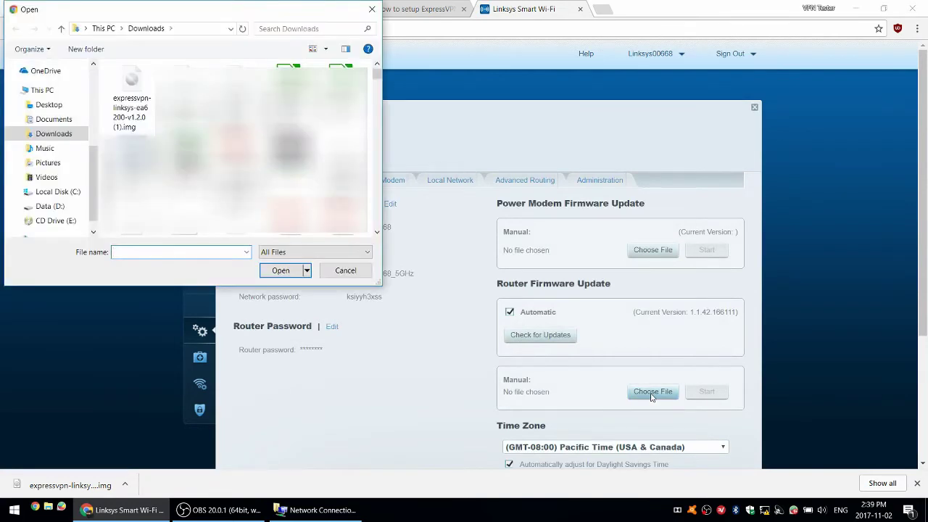
click(132, 90)
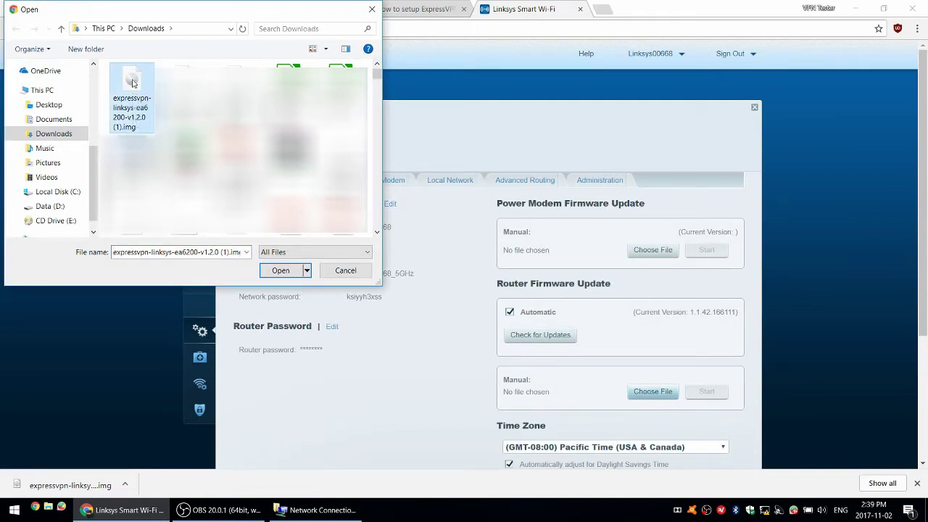
double_click(132, 83)
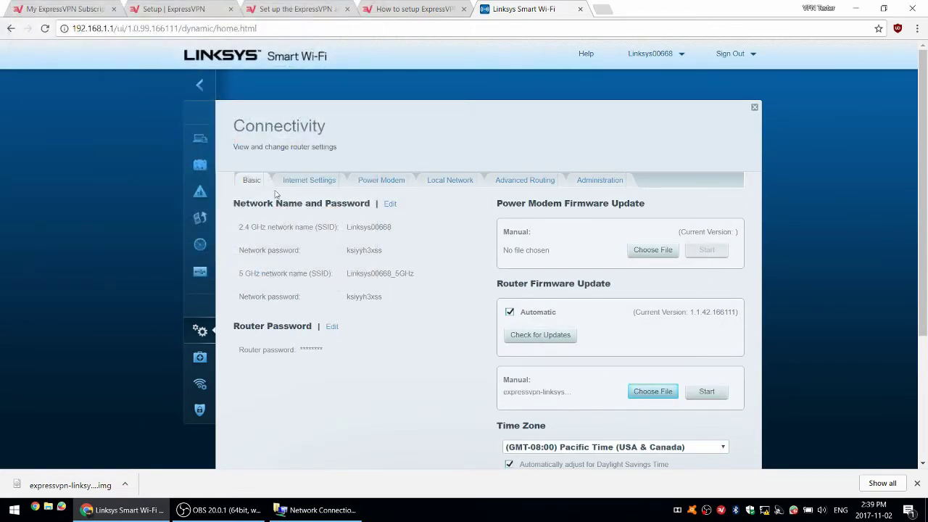
click(715, 394)
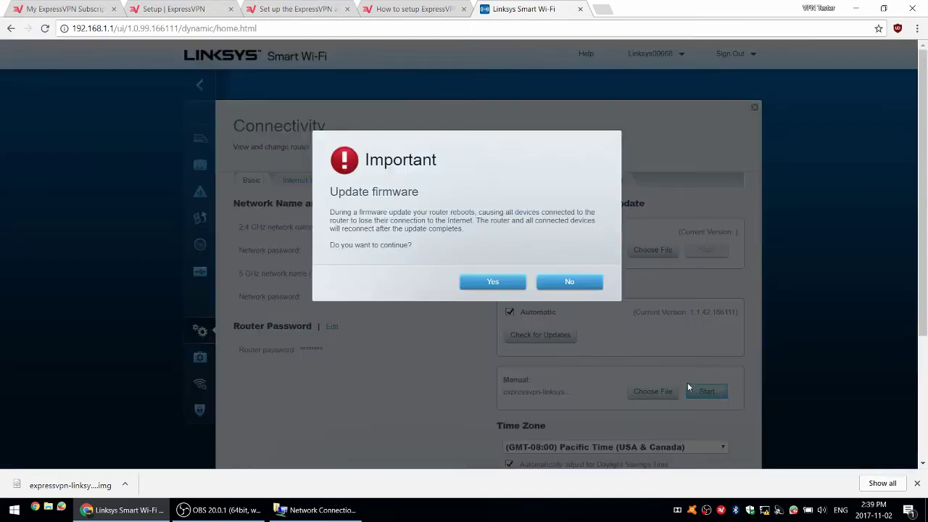
click(493, 284)
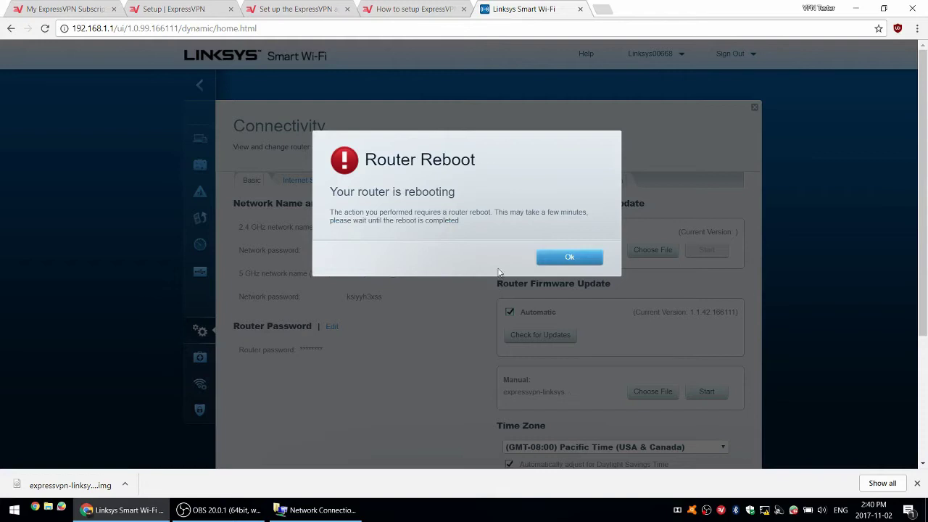
Acknowledge the Router Reboot notice while the router restarts
click(569, 258)
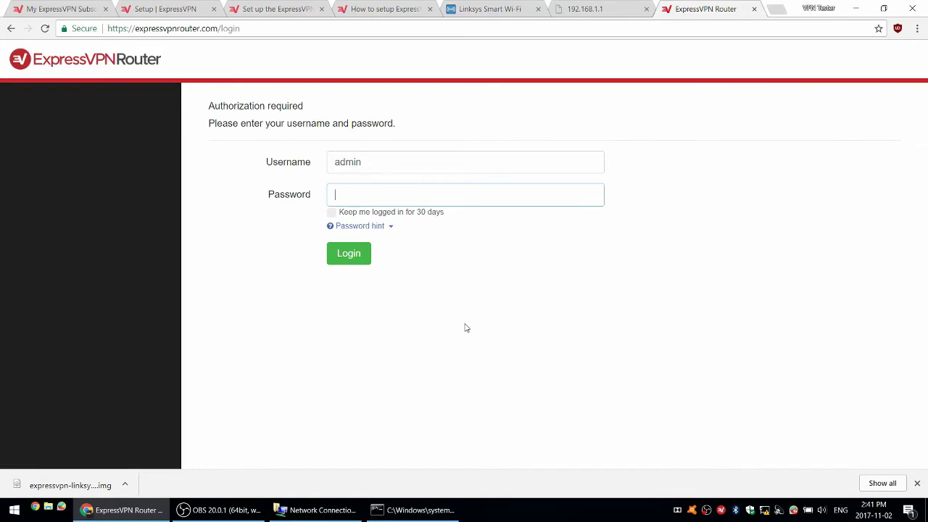
Log in to the ExpressVPN Router admin using the default password from the hint
click(378, 229)
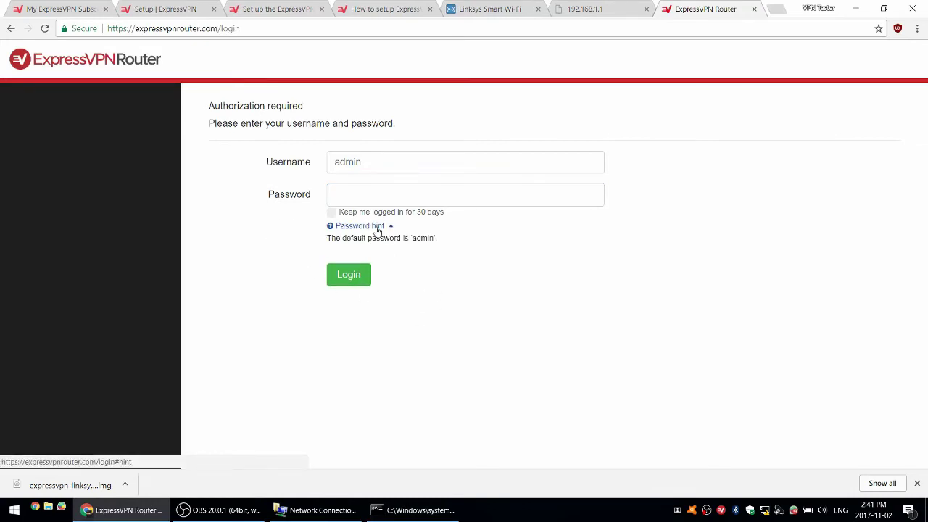
click(378, 228)
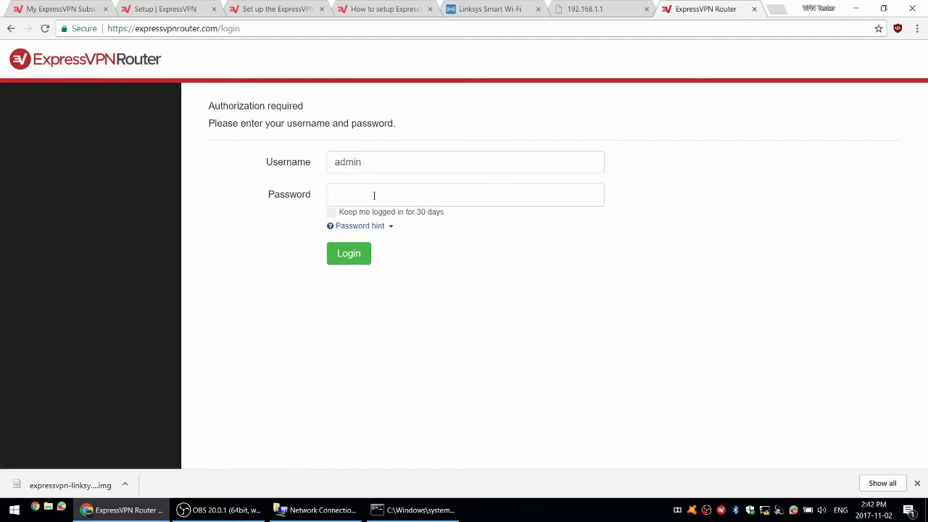
click(373, 195)
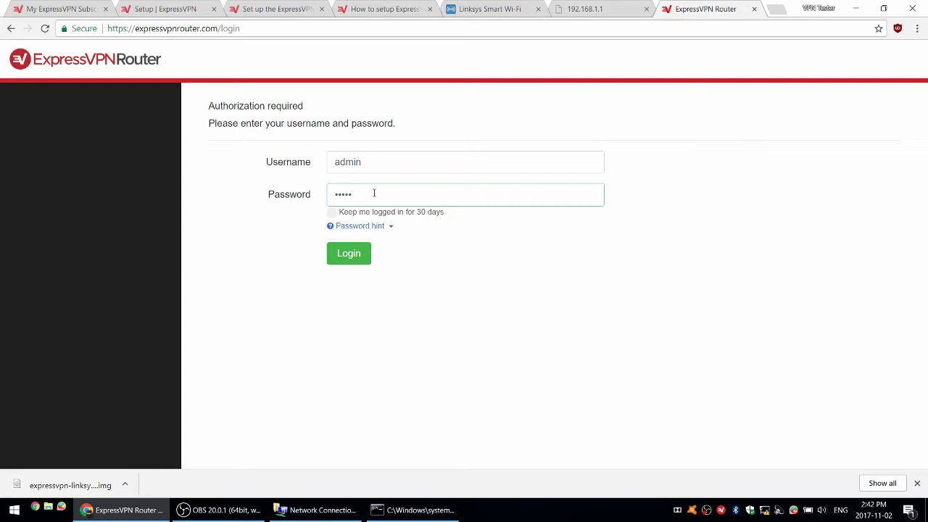
click(345, 258)
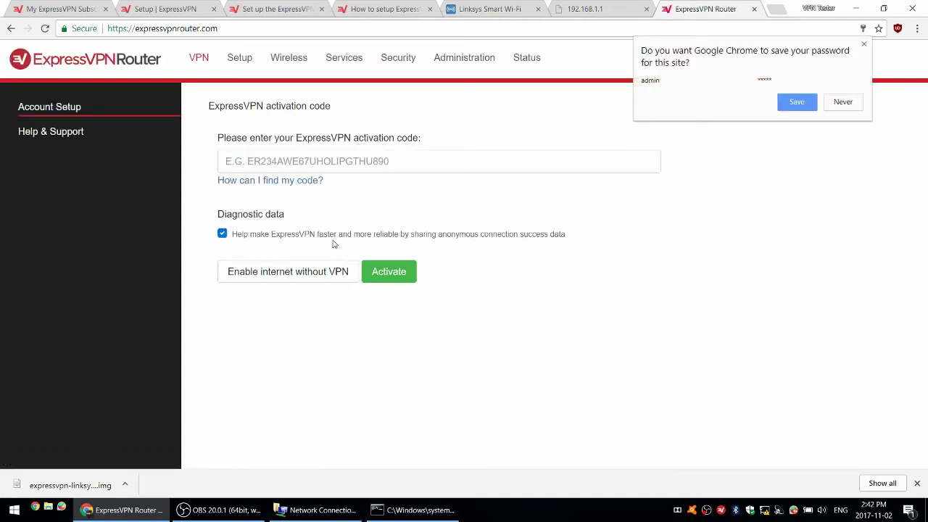
Decline saving the password, enable internet without VPN, accept the warning, and uncheck diagnostic data sharing
click(863, 44)
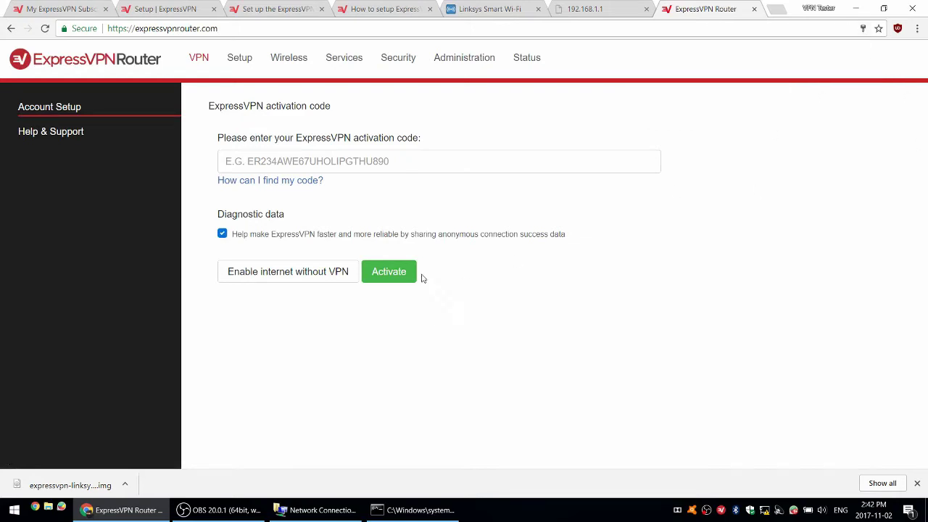
click(223, 233)
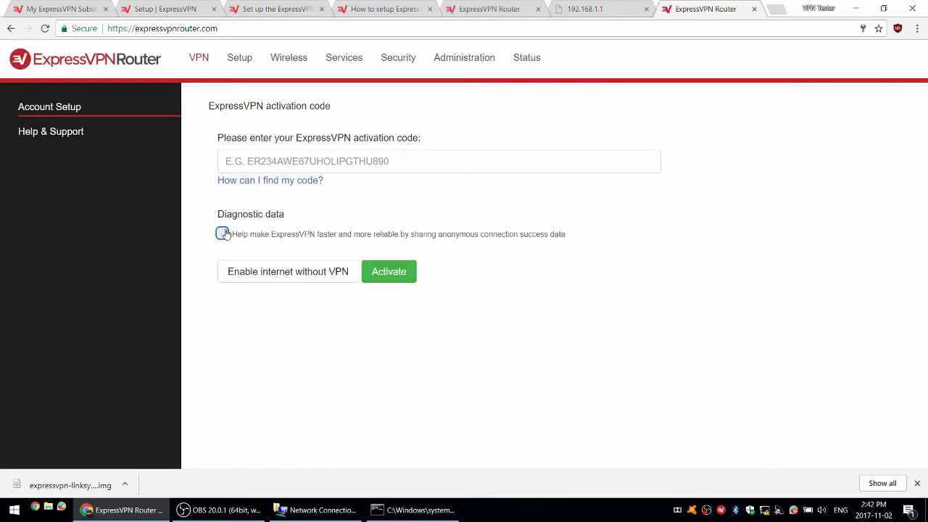
click(270, 273)
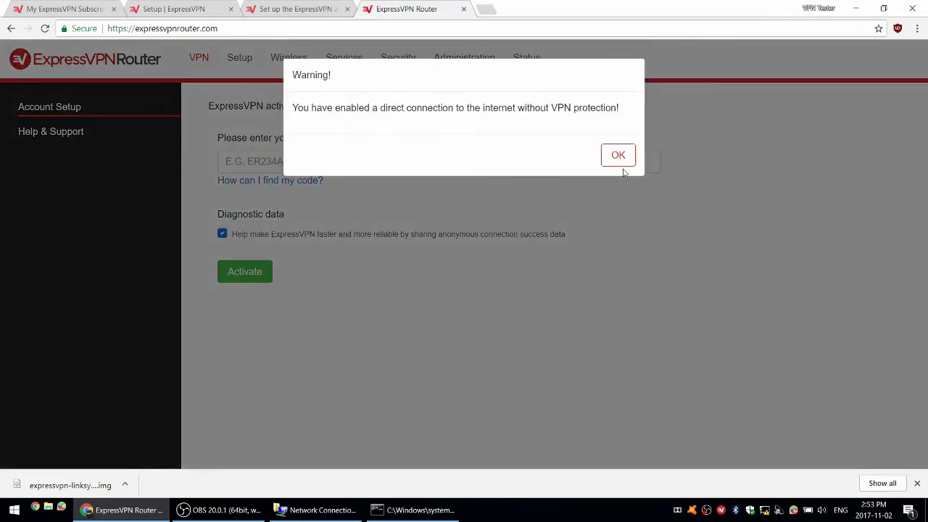
click(618, 157)
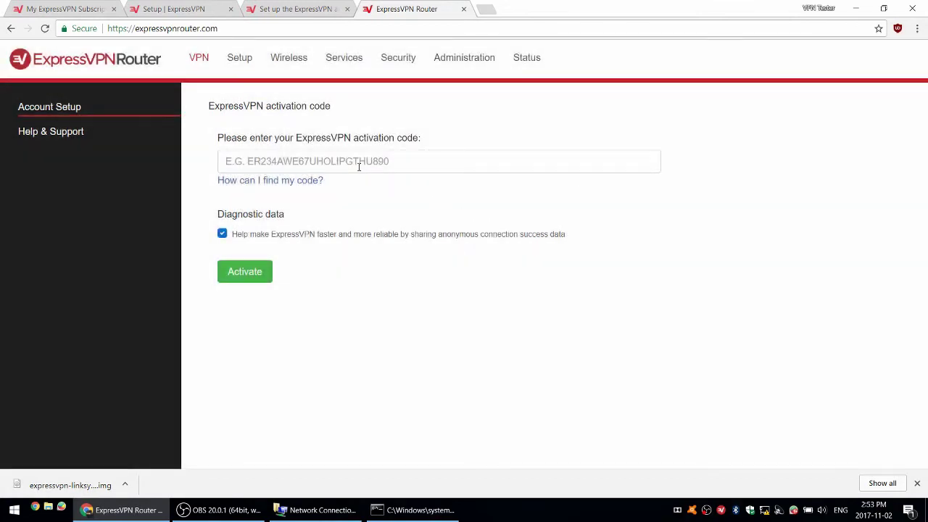
click(223, 235)
click(244, 61)
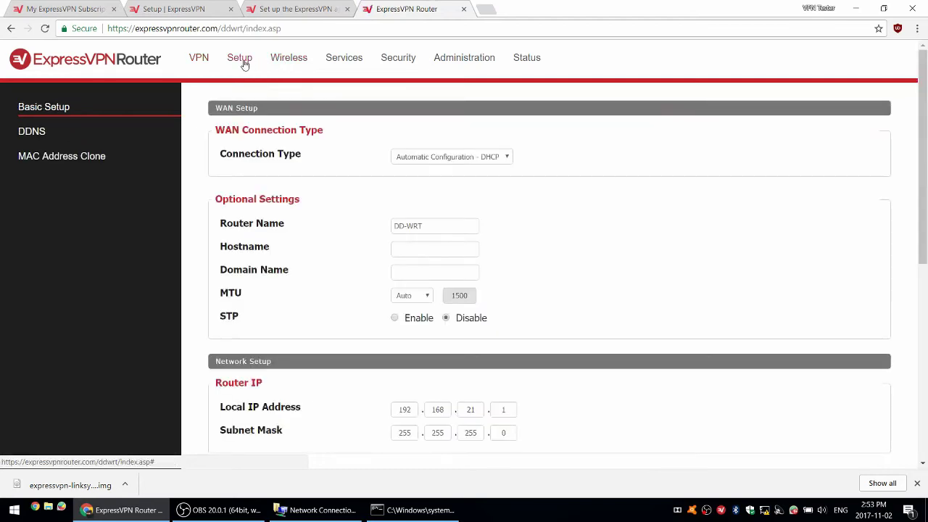
Change the wireless Regulatory Domain from UNITED_STATES to CHINA
click(281, 61)
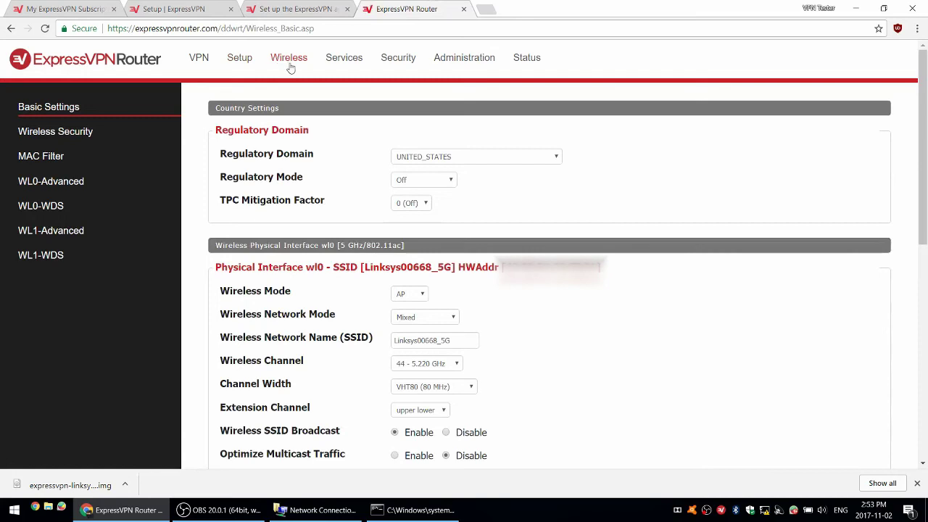
click(467, 158)
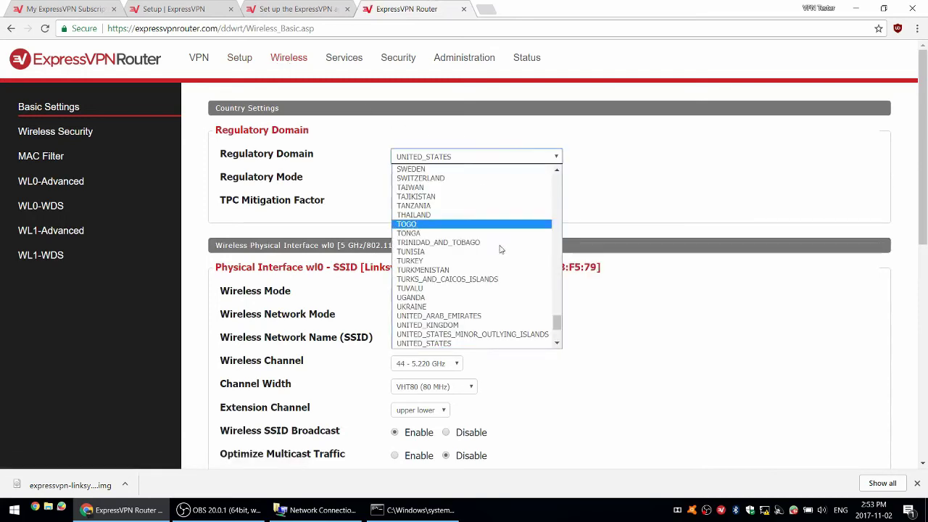
scroll(515, 254, up, 20)
scroll(529, 251, down, 5)
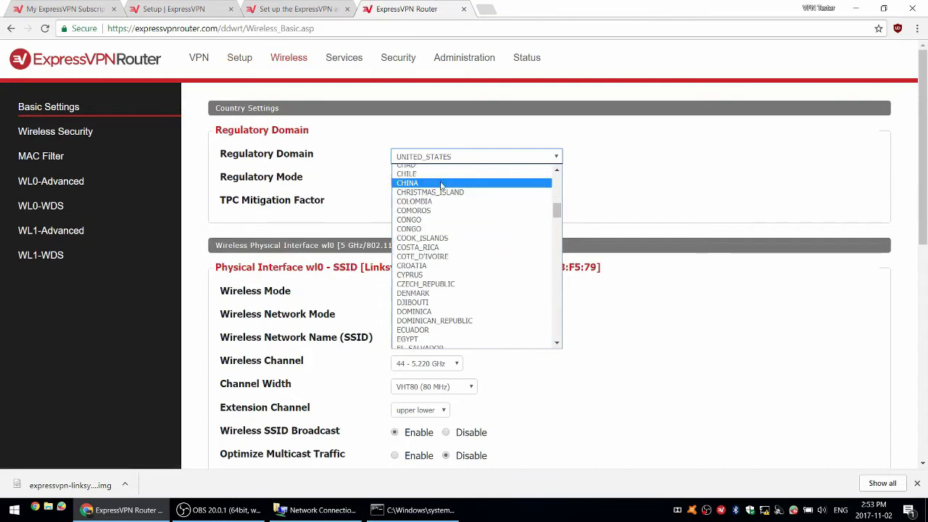
click(440, 183)
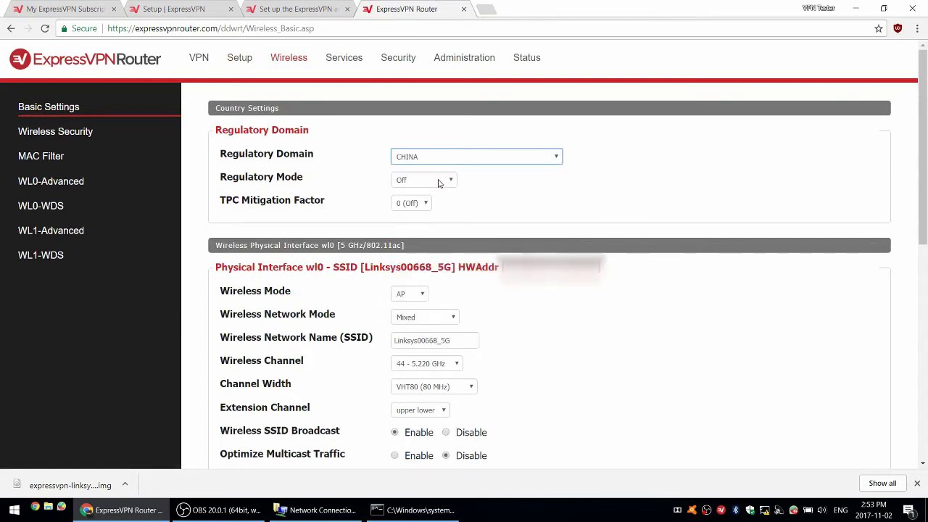
drag(924, 185, 924, 244)
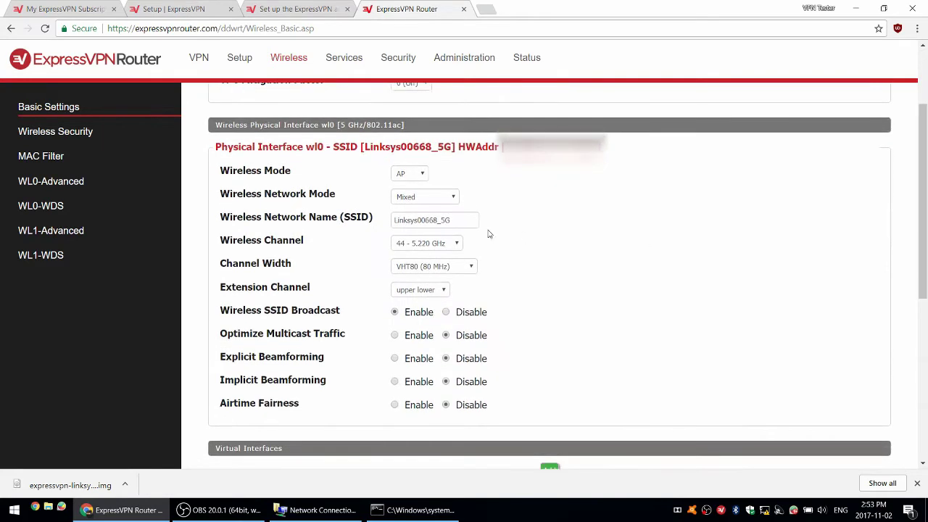
Rename the 5 GHz network to VIP 50 and set its wireless channel to Auto
double_click(447, 220)
text(VIP)
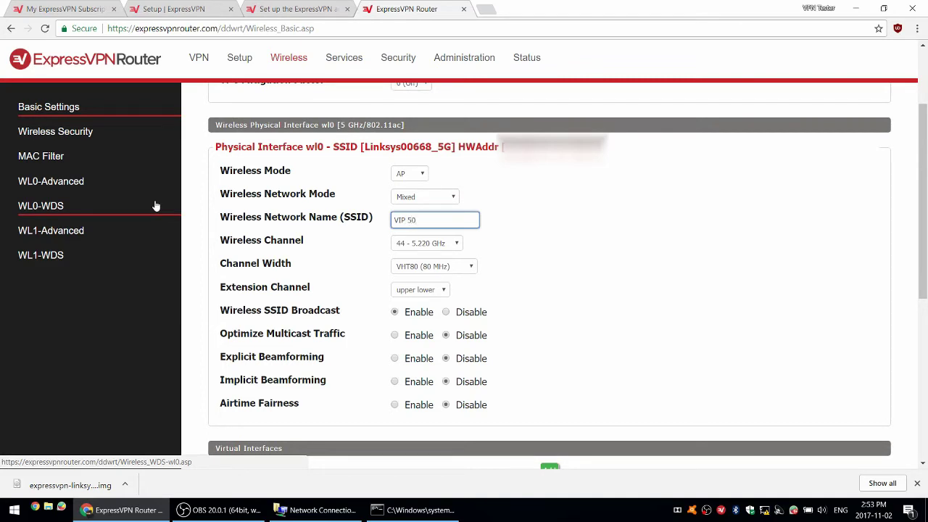
click(455, 243)
click(425, 252)
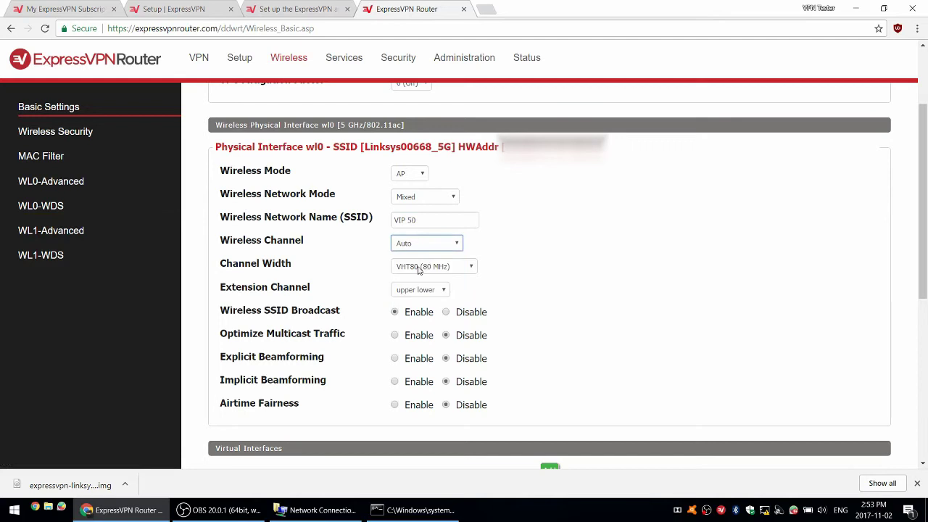
drag(923, 243, 923, 398)
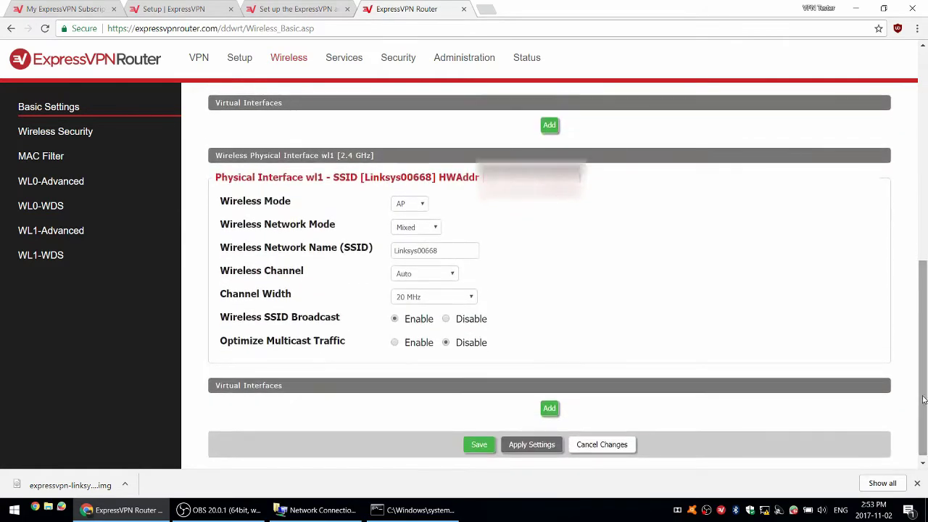
Rename the 2.4 GHz network to VIP 24 and save the wireless settings
double_click(457, 250)
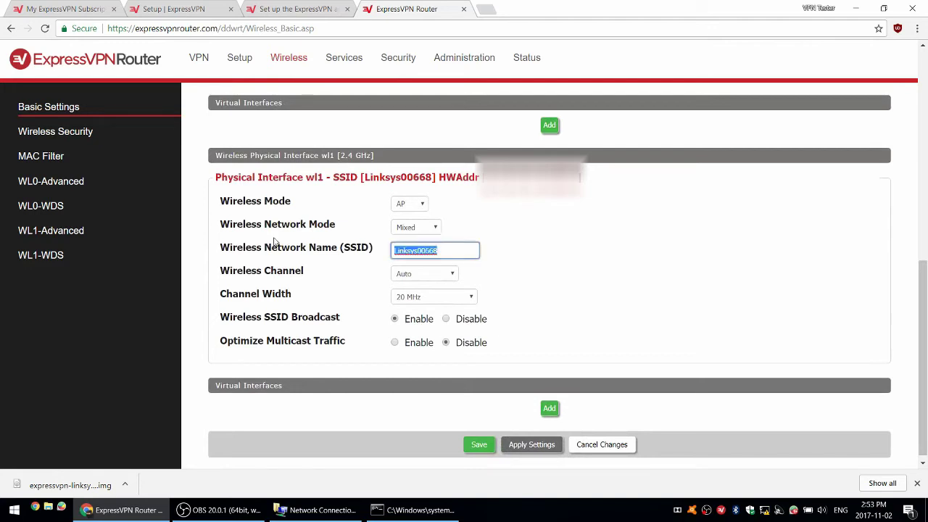
text(VIP 24)
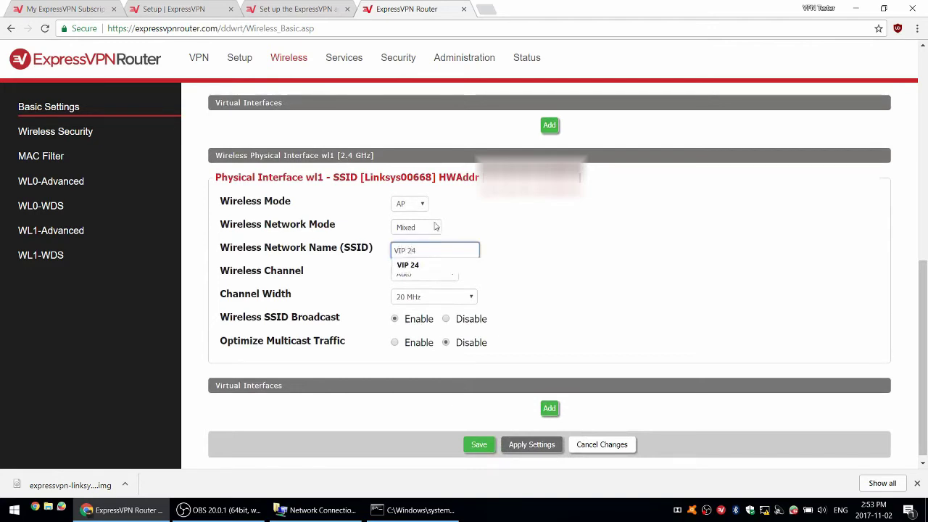
click(593, 250)
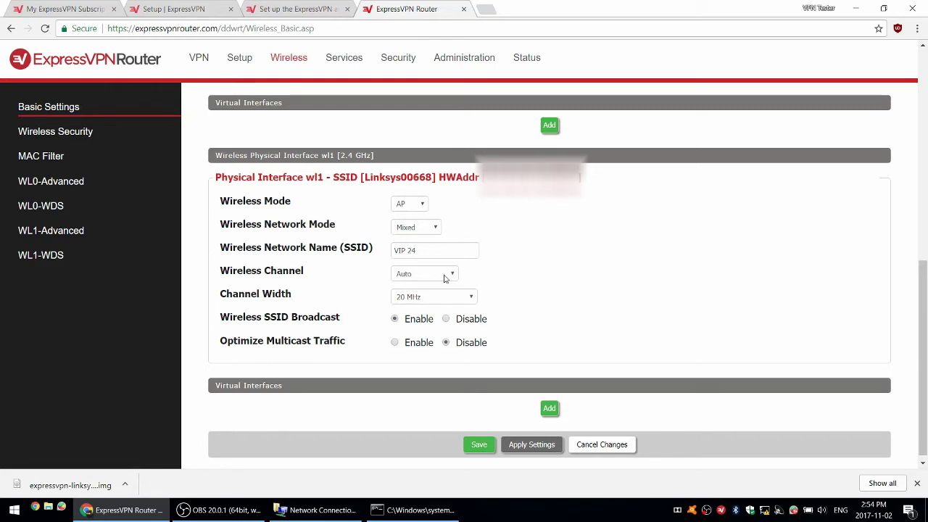
scroll(467, 348, down, 1)
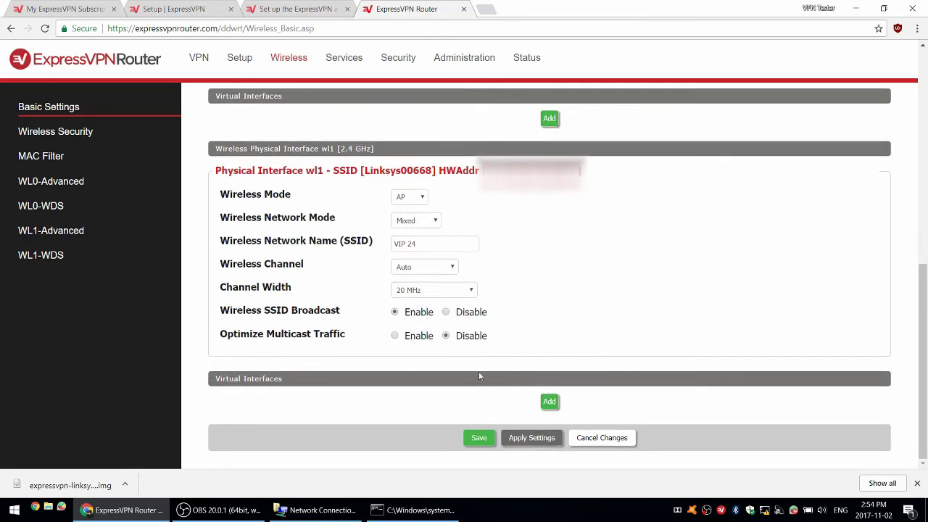
click(479, 438)
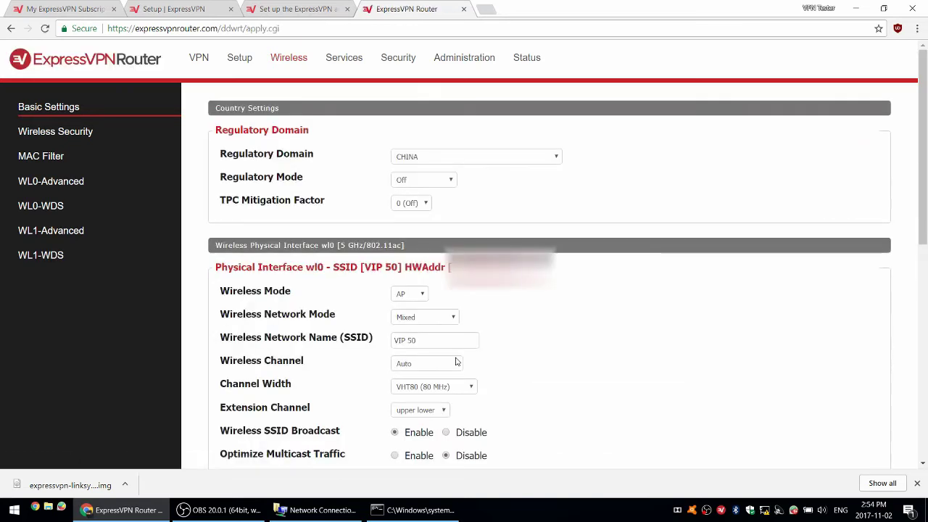
Unmask and replace the 5 GHz and 2.4 GHz WPA shared keys, then save and apply
click(59, 132)
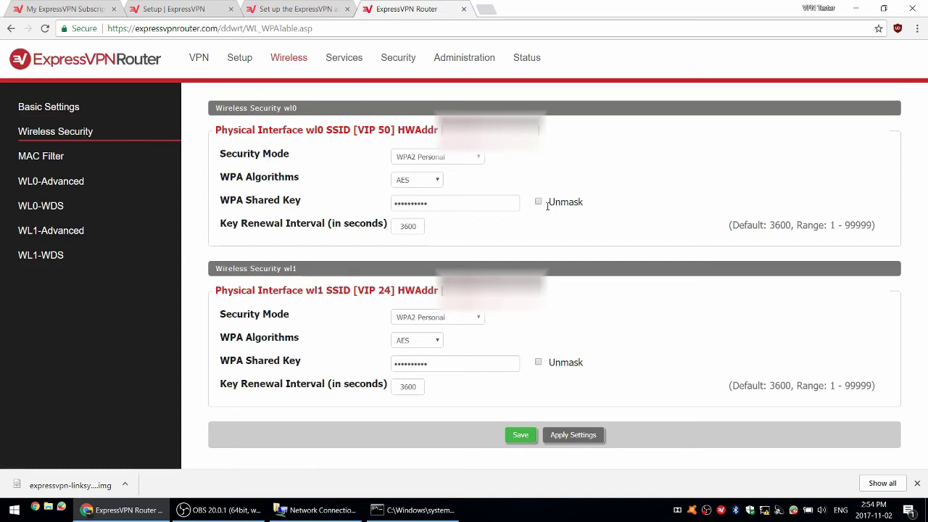
click(538, 204)
key(ctrl+a)
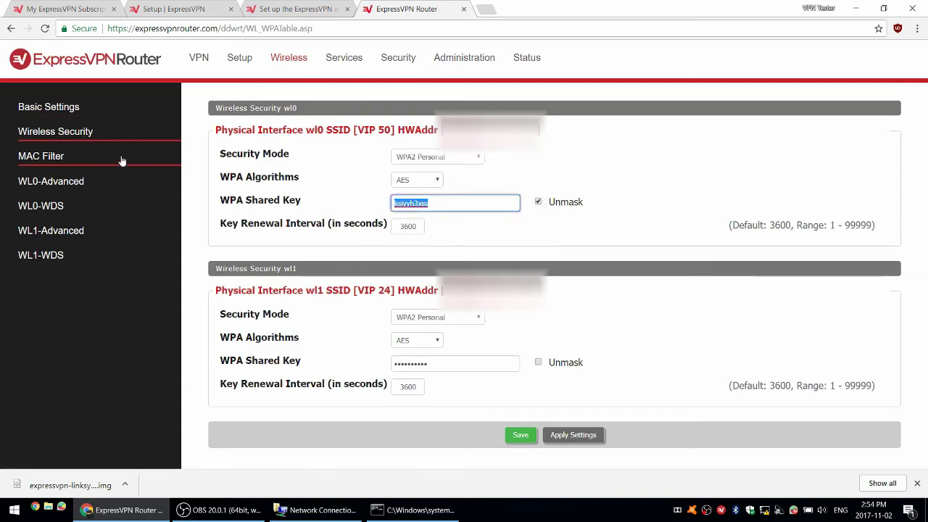
key(BackSpace)
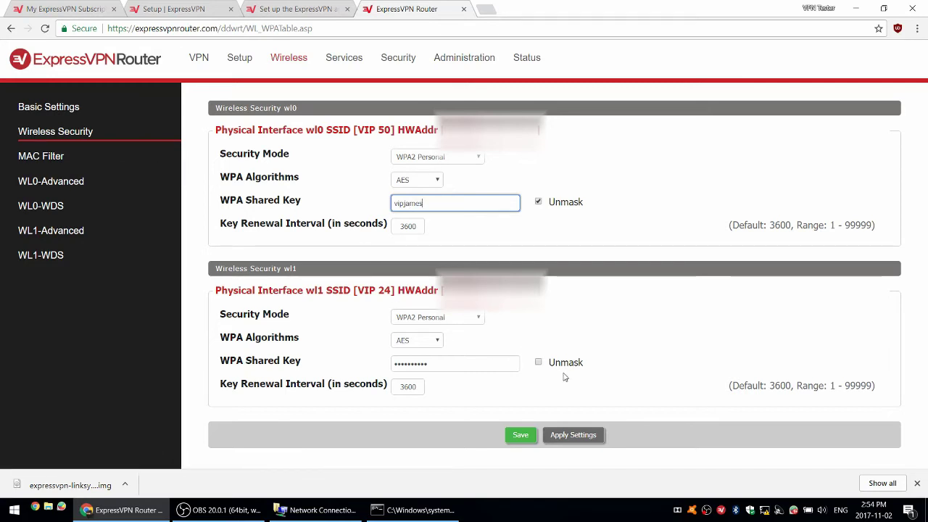
click(538, 362)
key(ctrl+a)
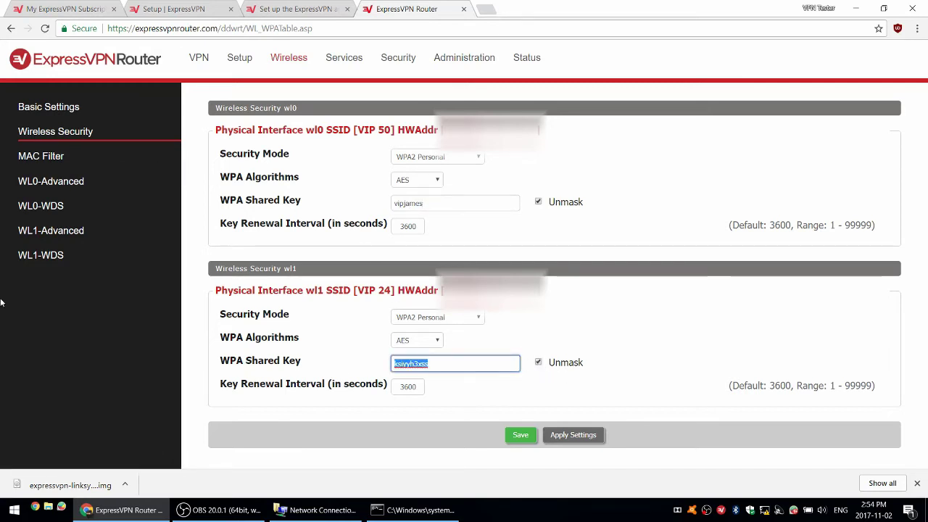
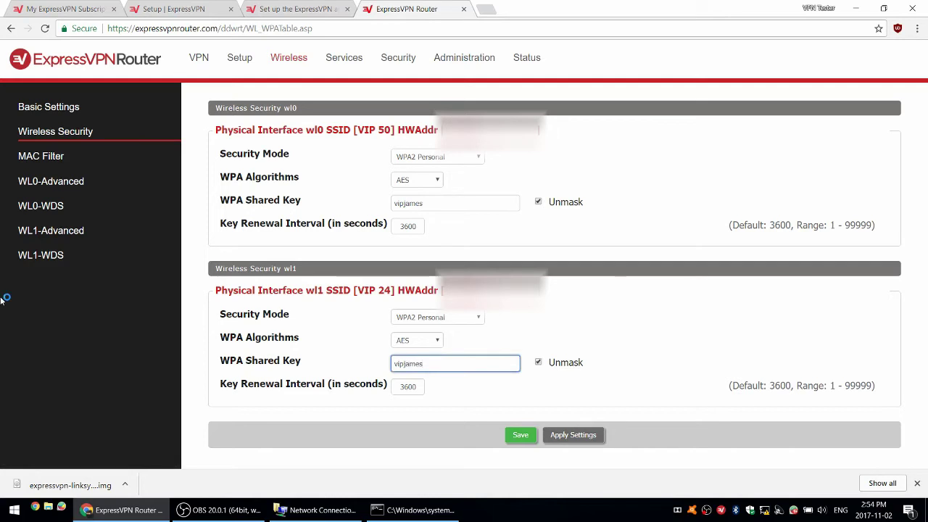
click(521, 435)
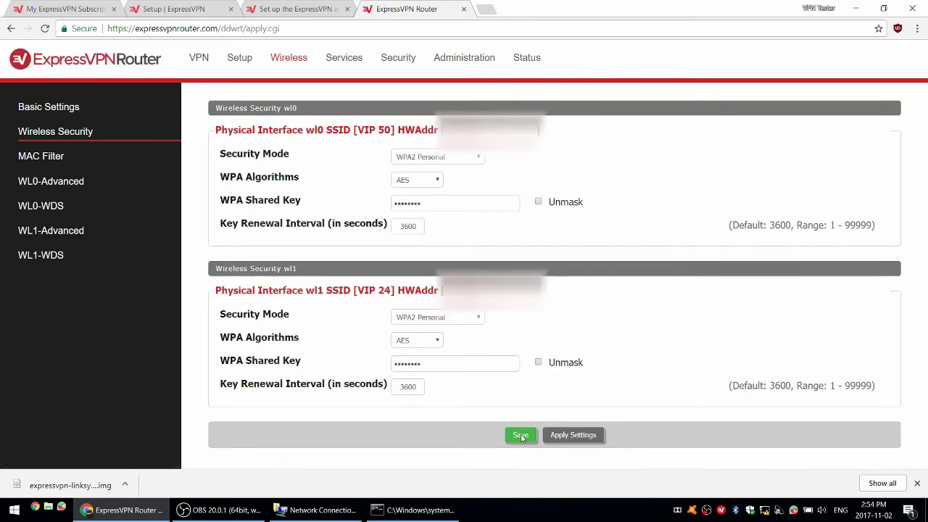
click(579, 435)
Open Network Connections with ncpa.cpl and disable the Ethernet 3 adapter
key(super+r)
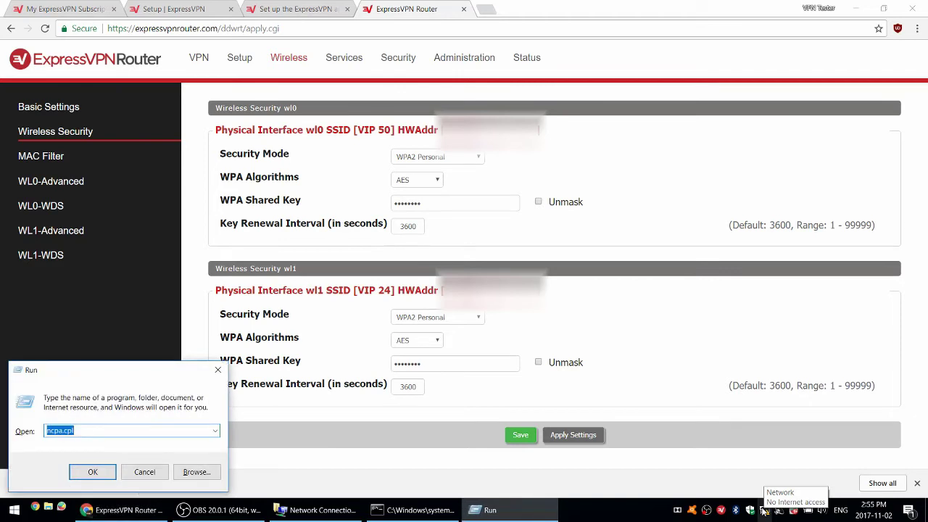
key(Return)
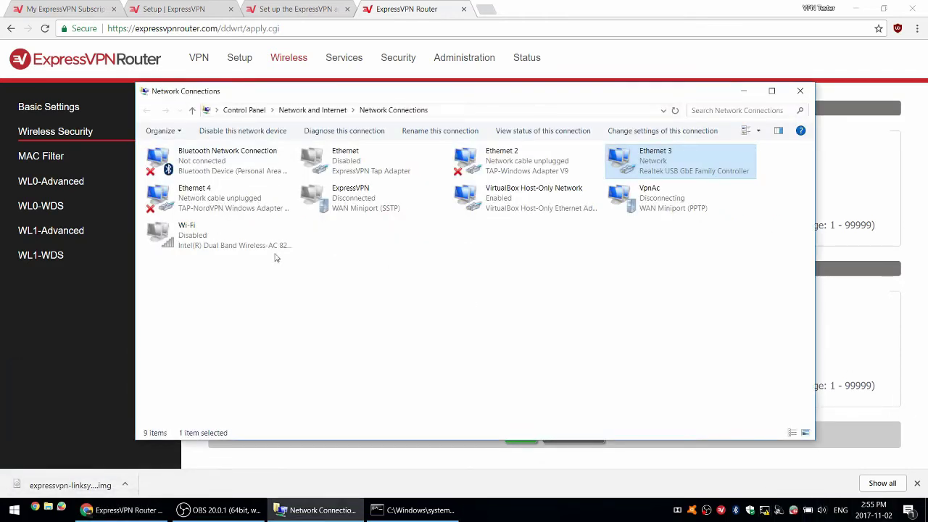
right_click(682, 164)
click(661, 157)
right_click(660, 155)
click(684, 164)
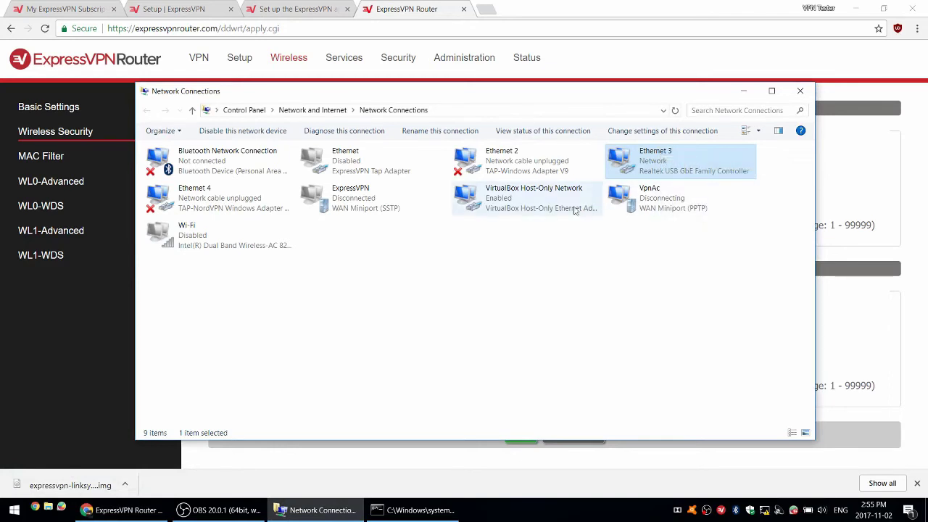
Enable the Wi-Fi adapter
click(197, 247)
right_click(189, 235)
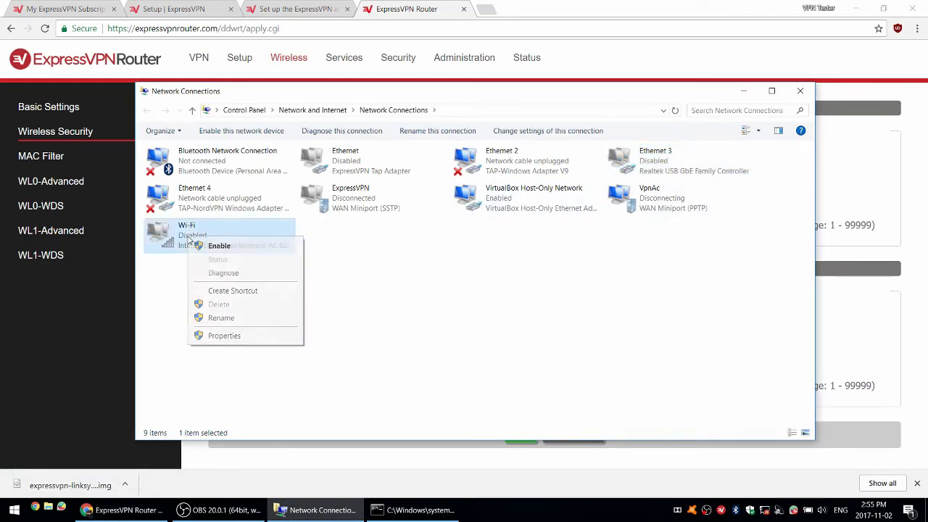
click(215, 248)
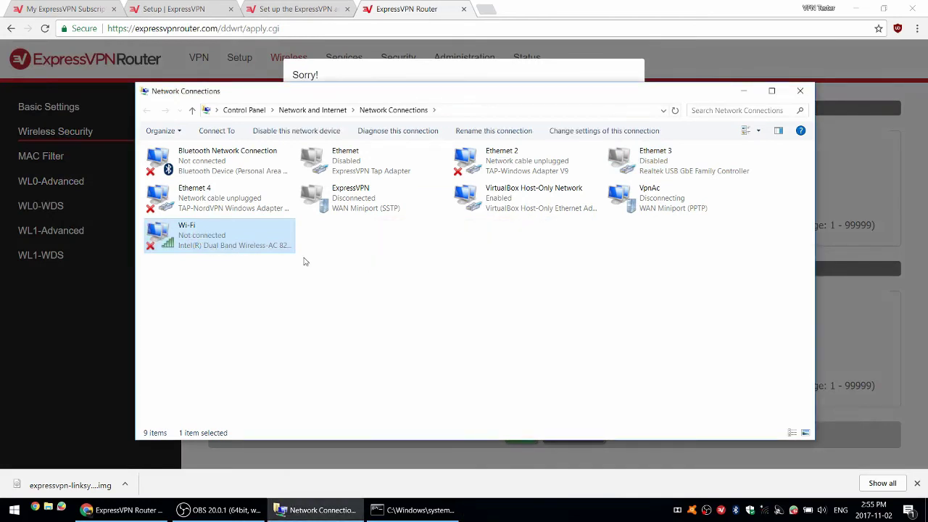
Join the VIP 50 Wi-Fi network with its security key and answer the discoverability prompt
click(763, 510)
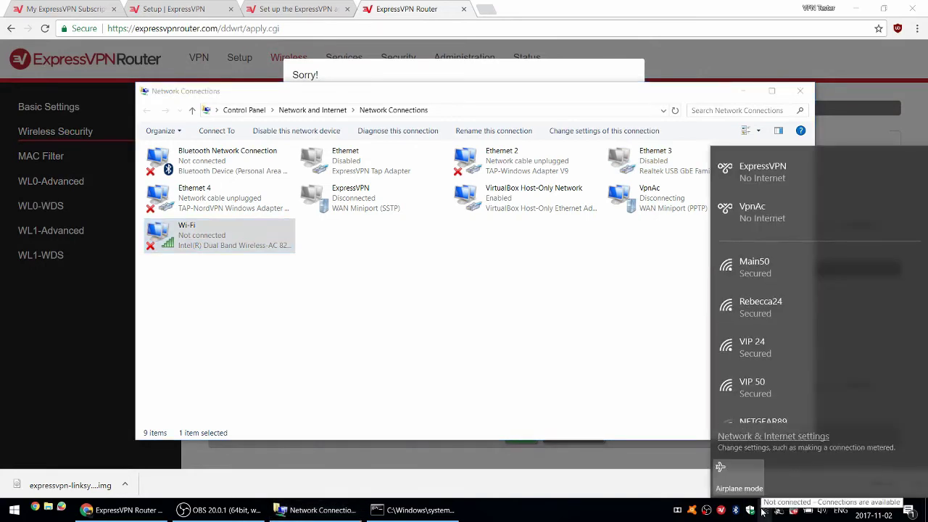
click(772, 392)
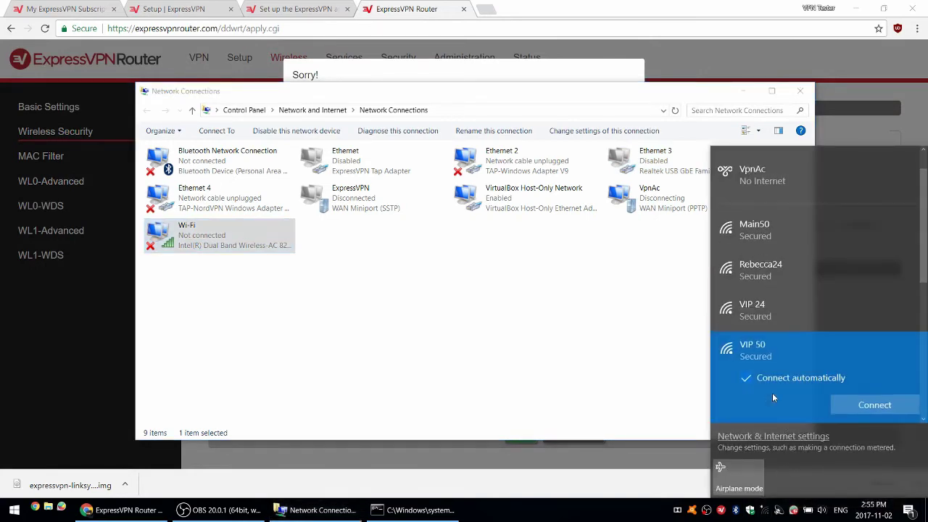
click(869, 404)
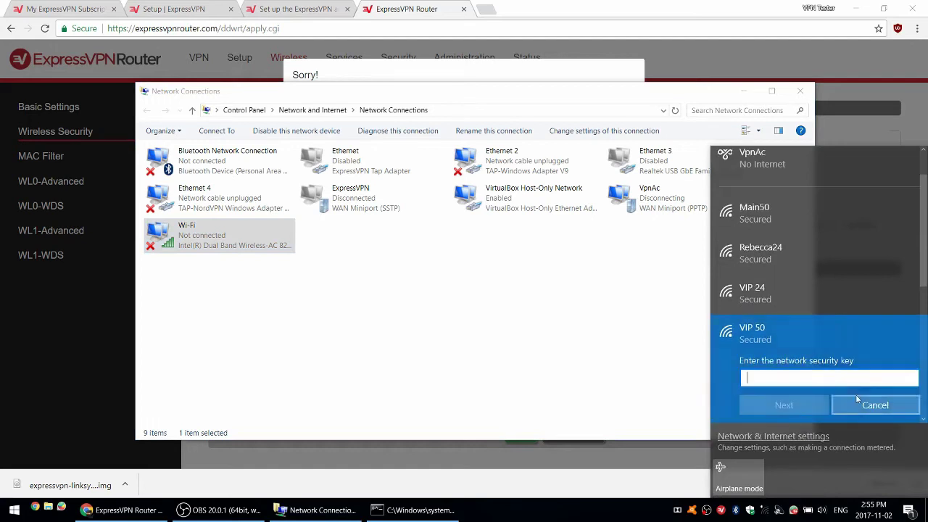
text(••••••••)
click(805, 404)
click(806, 405)
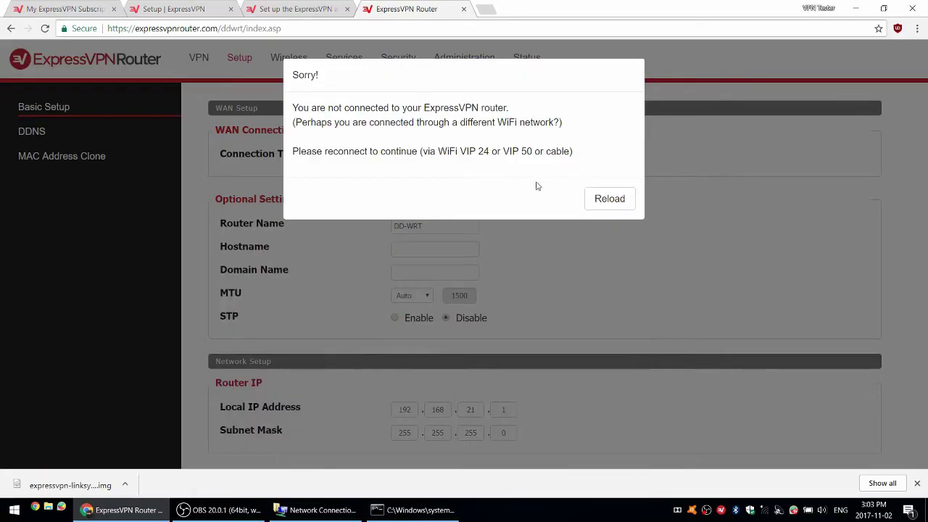
Reconnect the PC to VIP 50 from the network list
click(765, 511)
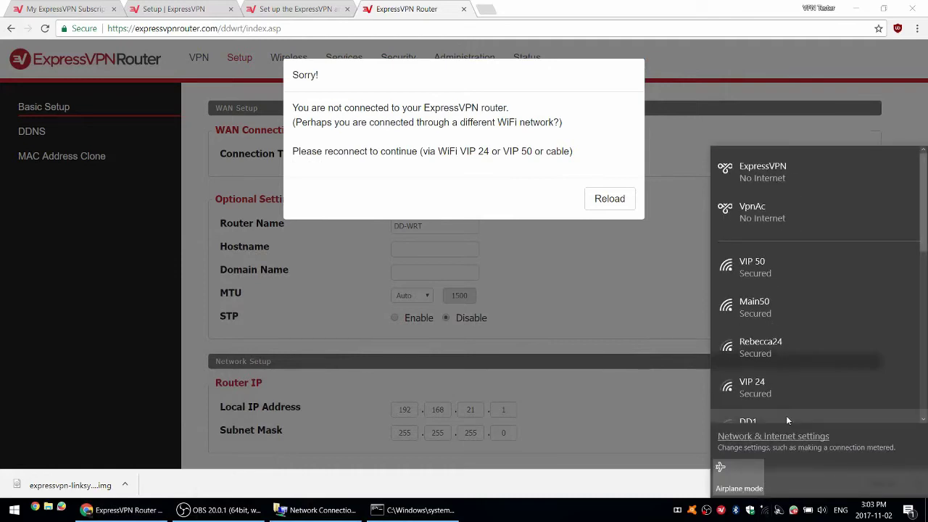
click(792, 261)
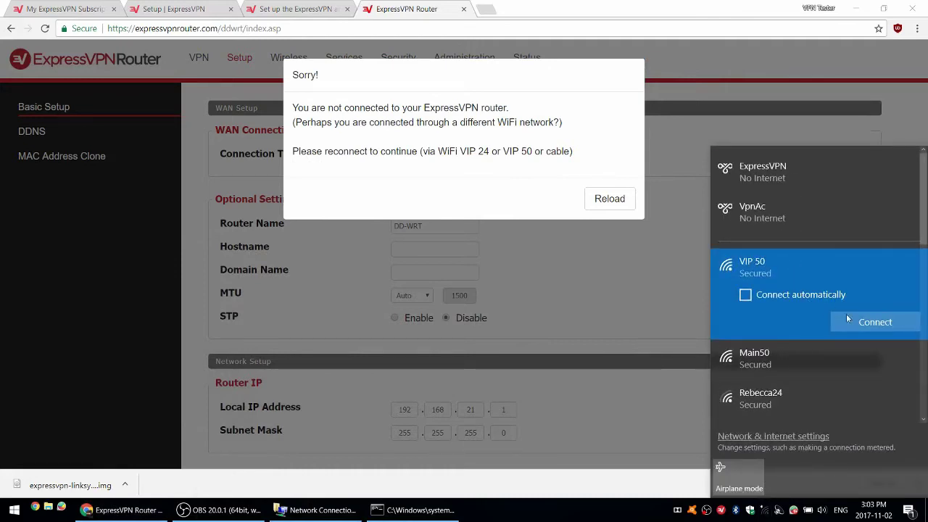
click(875, 321)
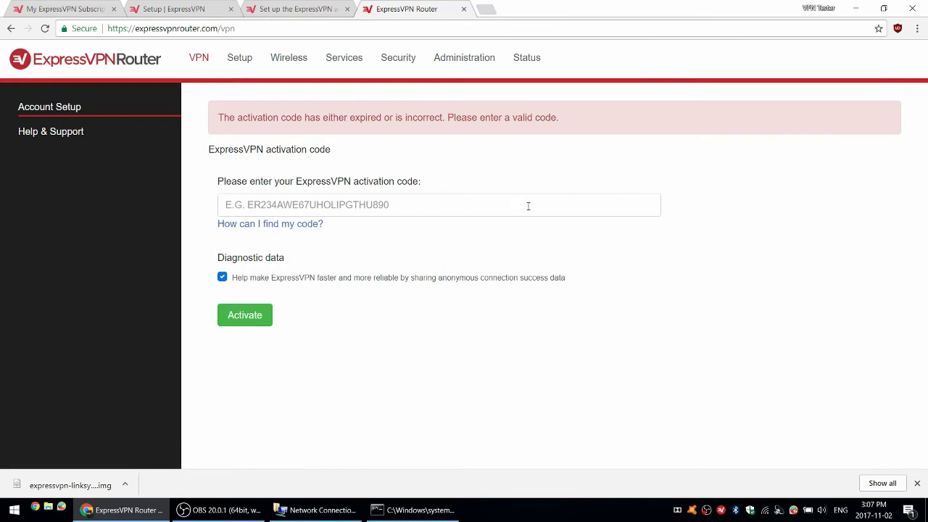
Paste the activation code, opt out of diagnostic data sharing, and activate the router
click(500, 208)
key(ctrl+v)
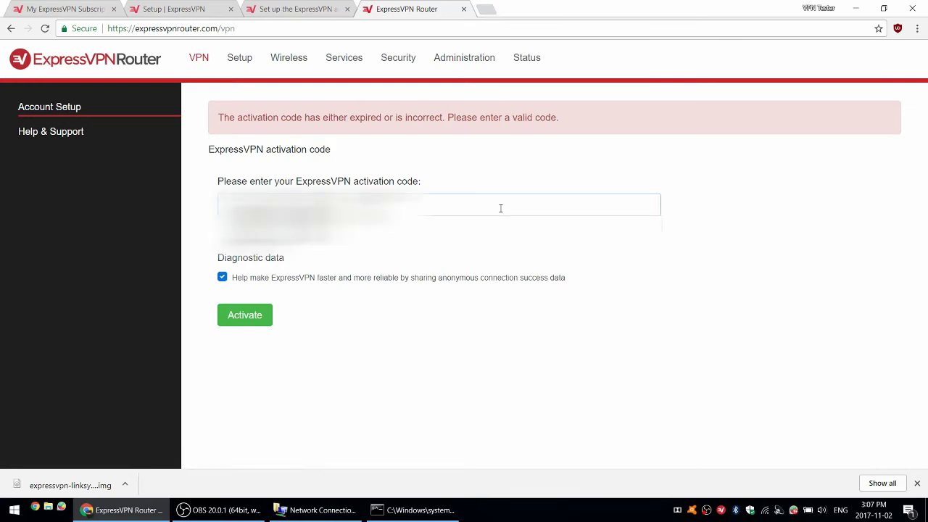
click(486, 232)
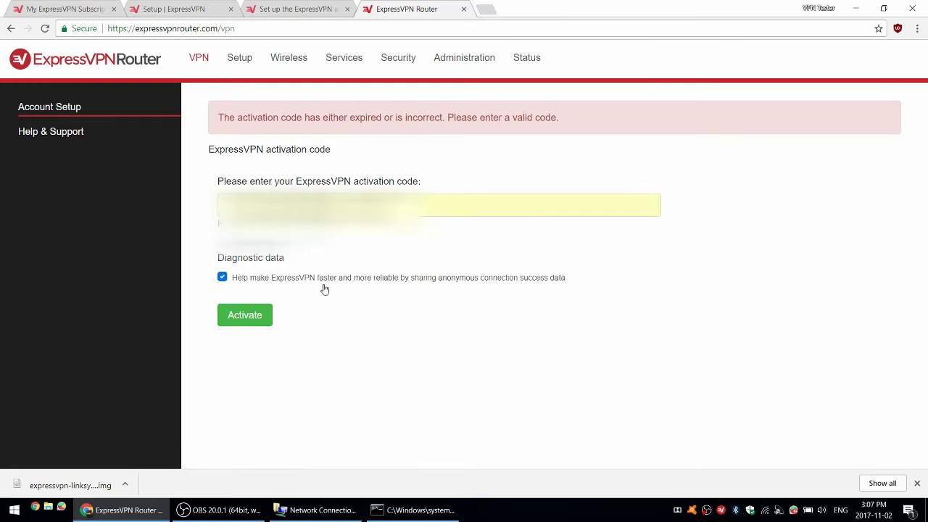
click(221, 277)
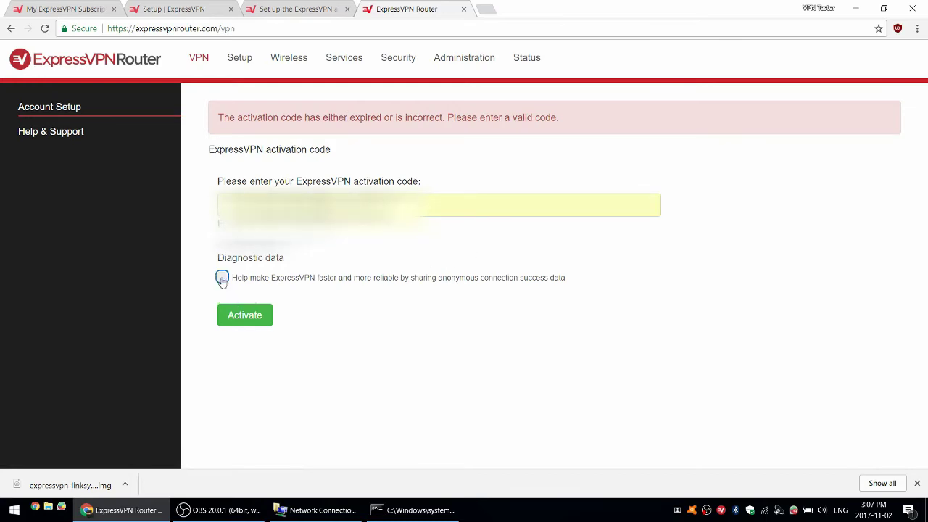
click(244, 317)
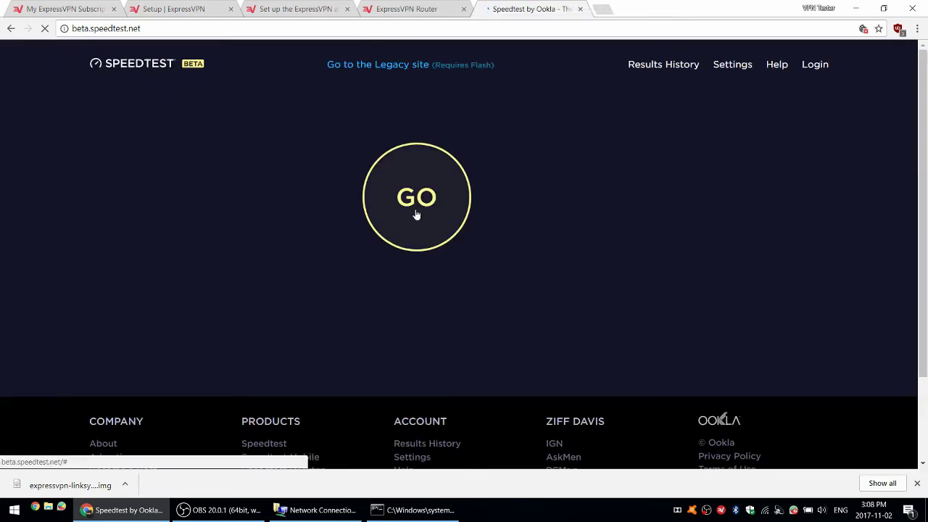
Start the Speedtest by Ookla speed test with GO
click(418, 209)
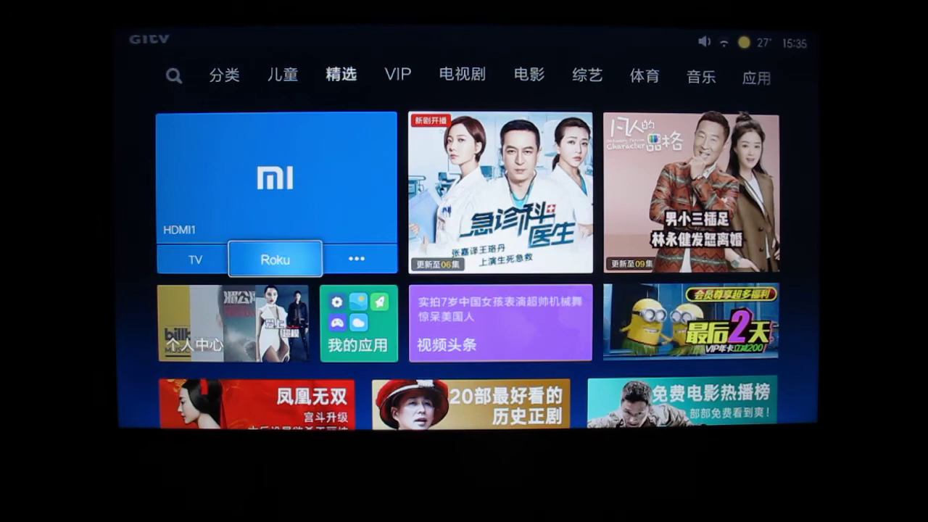
Connect the Roku to the VIP 24 wireless network using the network password
key(Down)
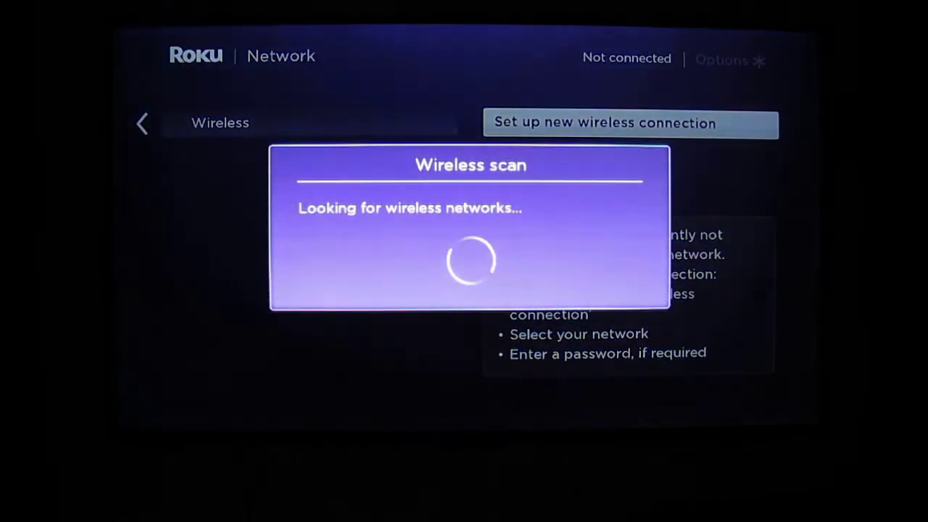
key(Down)
key(Down)
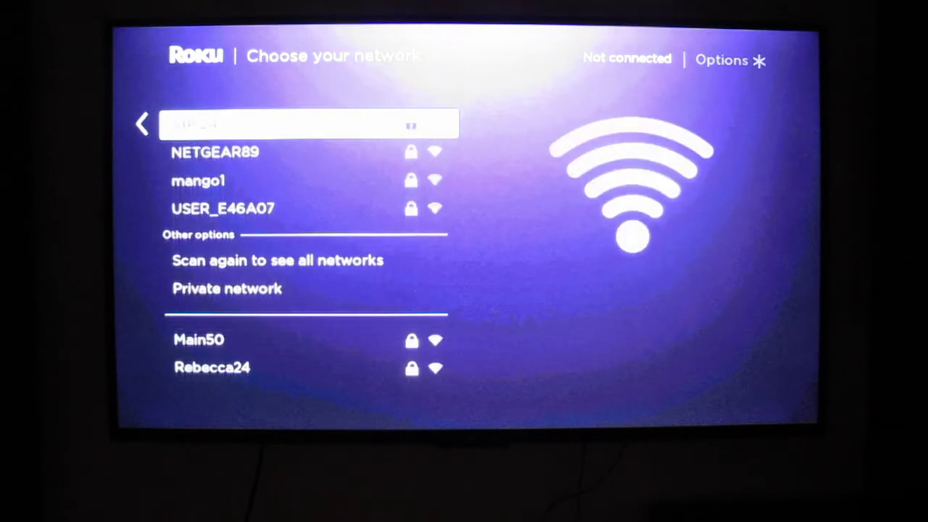
key(Return)
key(Right)
key(Down)
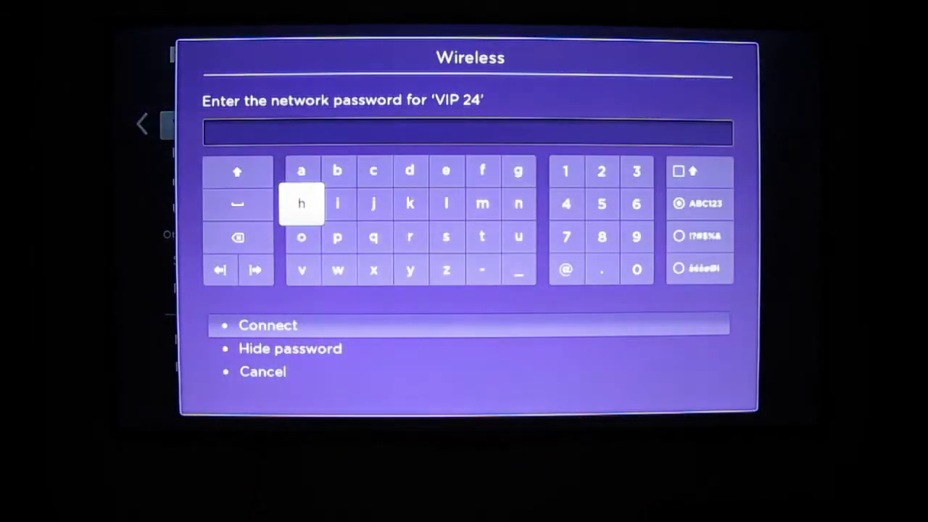
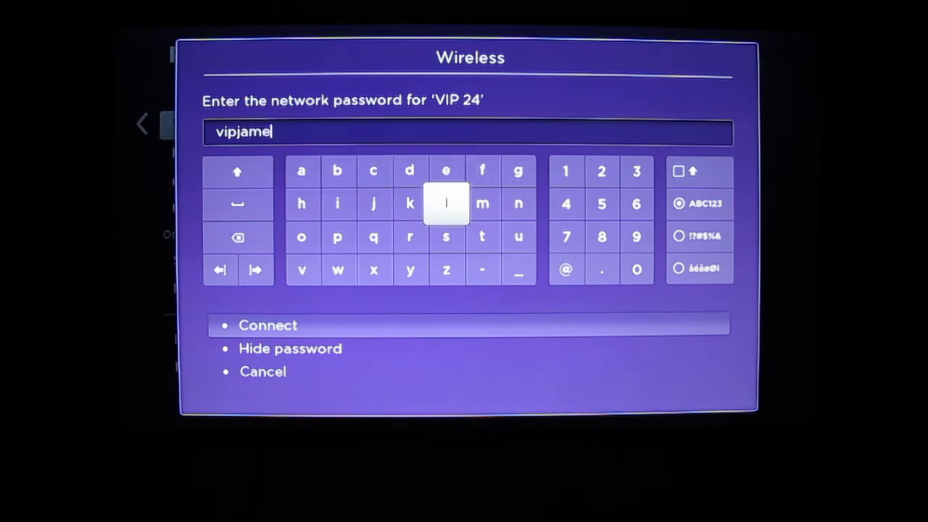
key(Return)
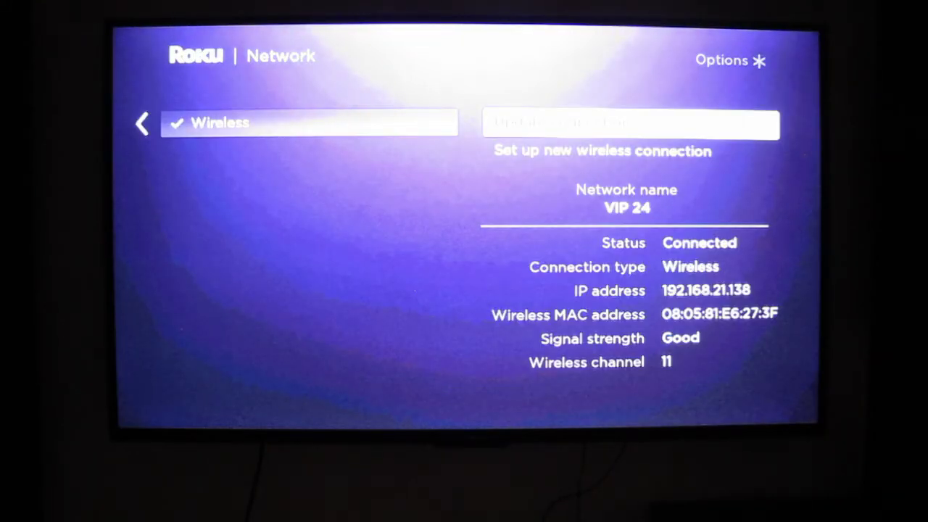
key(Left)
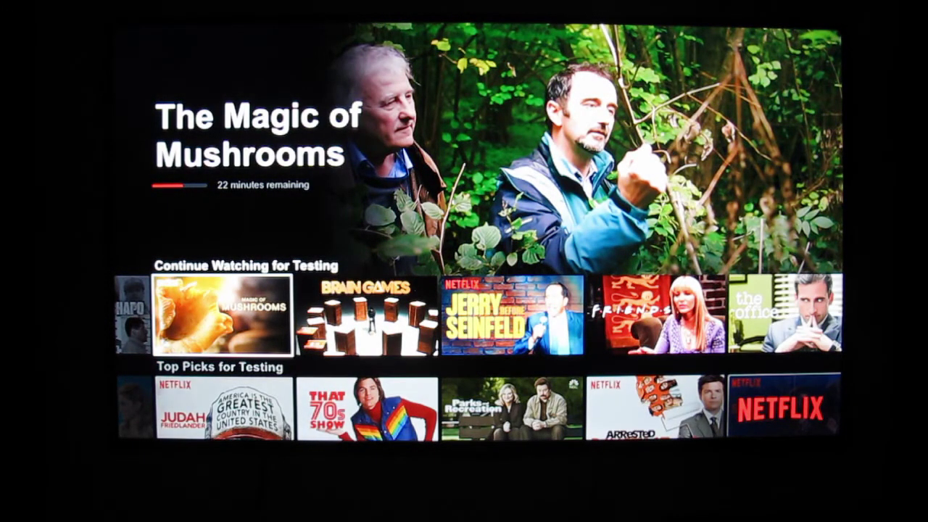
Resume The Magic of Mushrooms, then back out and resume the Jerry Seinfeld special
key(Return)
key(Return)
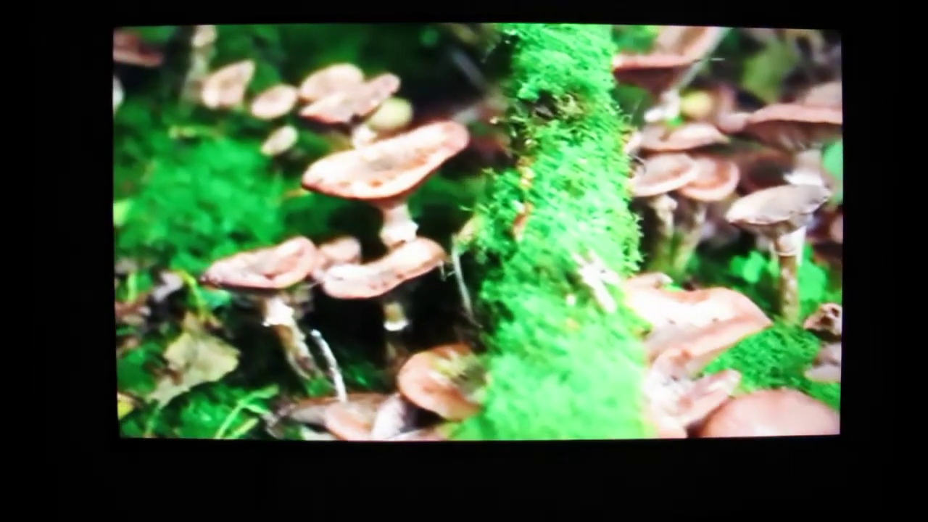
key(Escape)
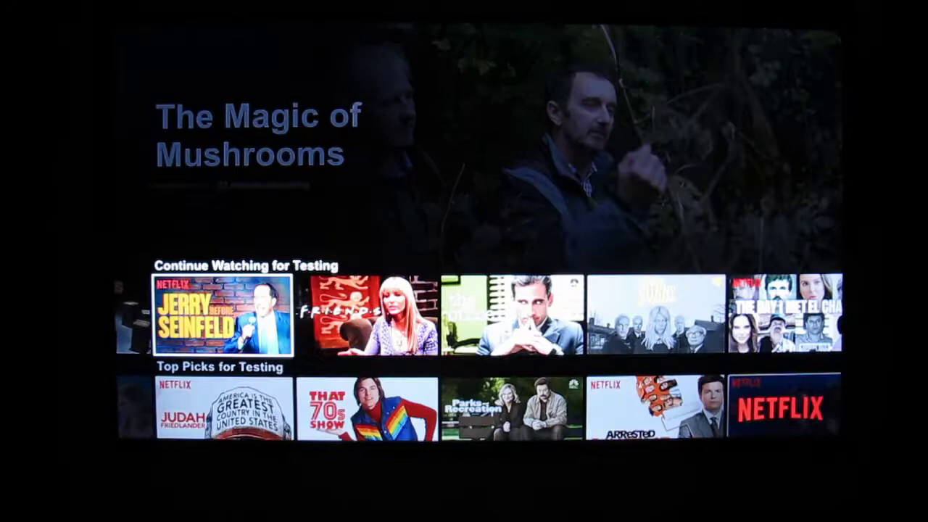
key(Return)
key(Return)
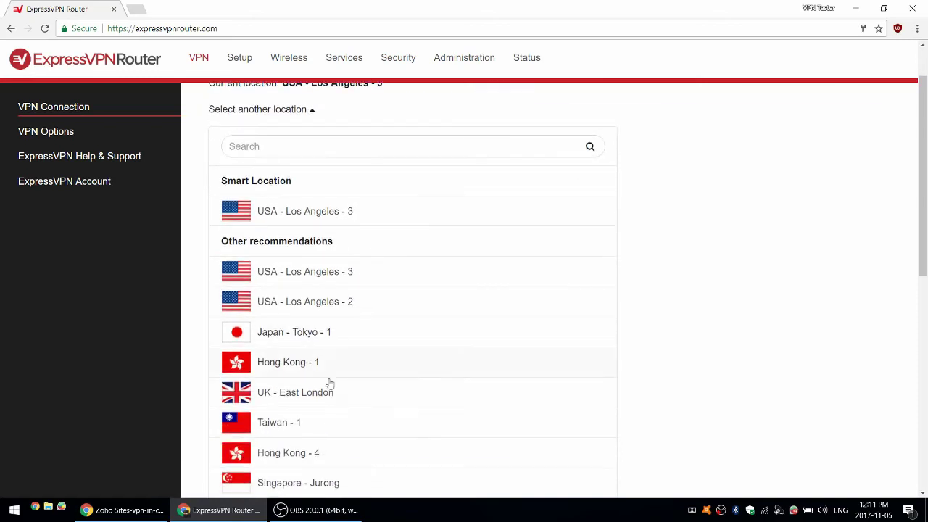
Connect the VPN to the USA - Los Angeles - 3 location
click(283, 366)
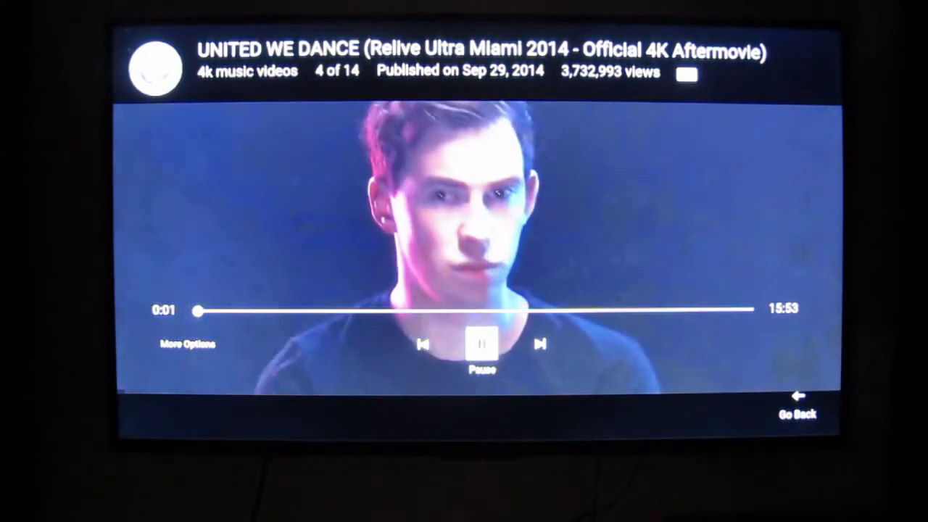
Skip ahead to the next video in the 4k music videos playlist
key(Right)
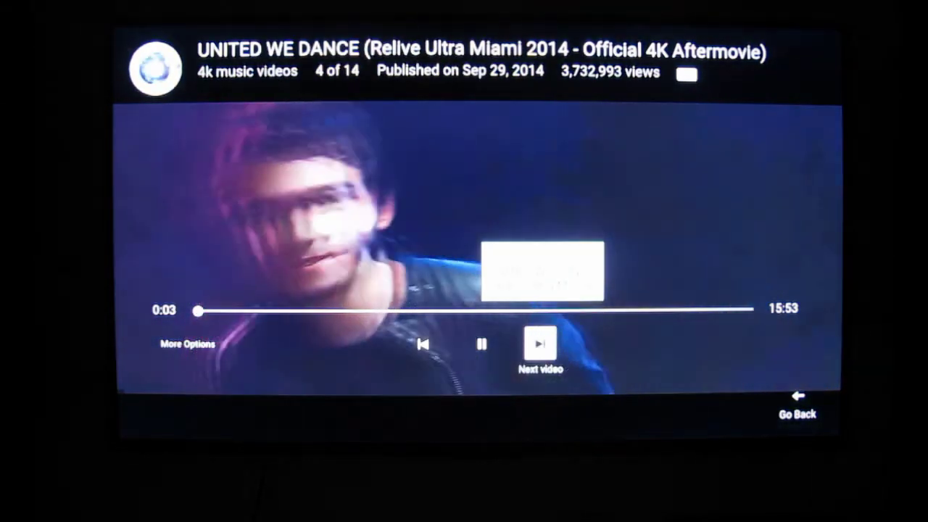